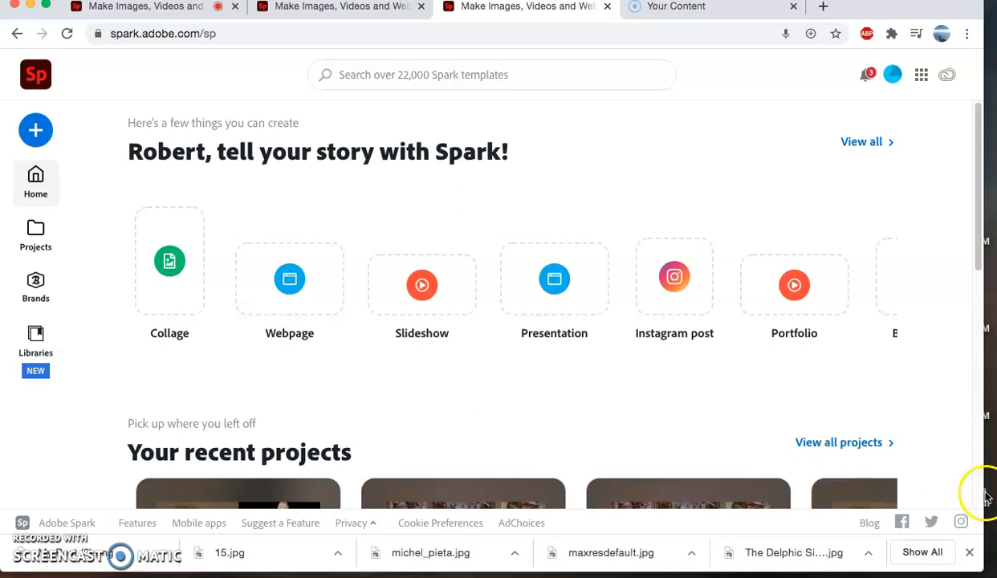
# - Preview the existing High Renaissance video project and pause playback at the Birth of Venus slide
pyautogui.click(171, 8)
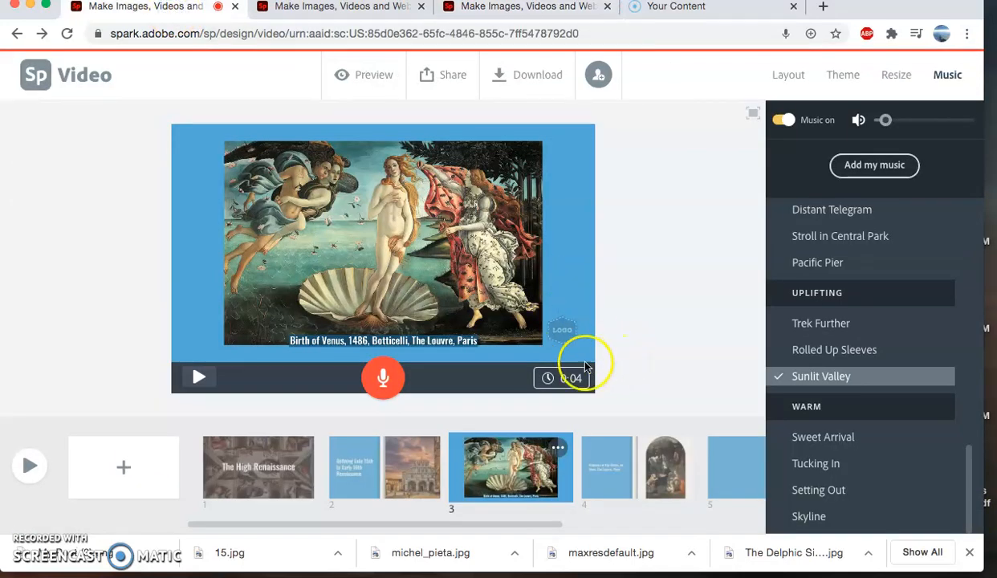
pyautogui.click(374, 76)
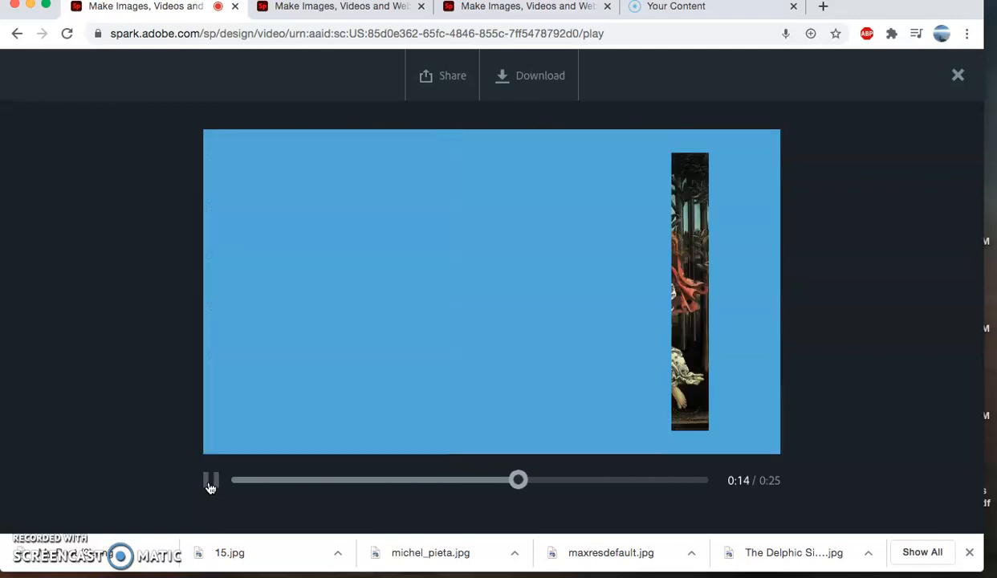
pyautogui.click(210, 483)
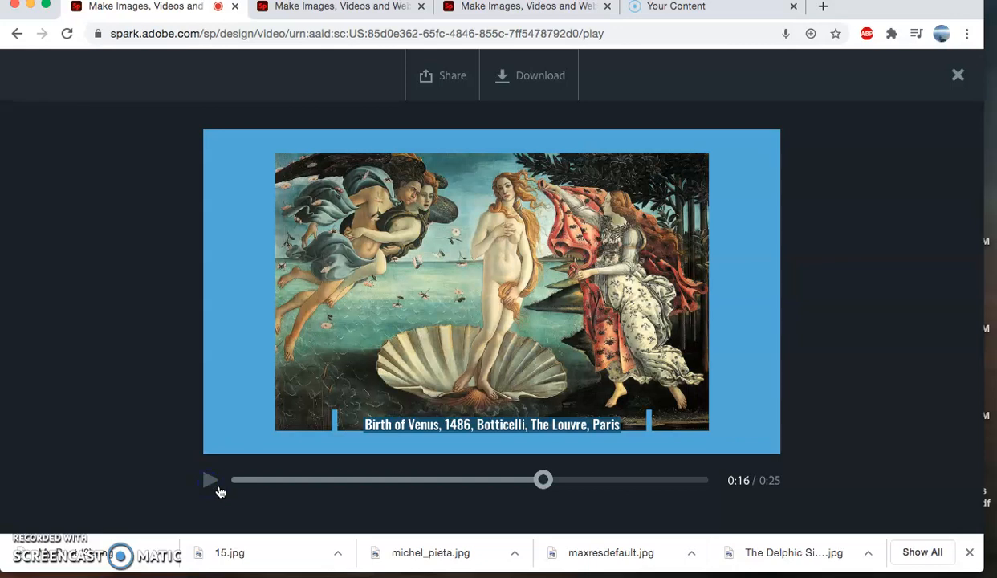
# - Create a new slideshow video from scratch, skipping the title and story template
pyautogui.click(511, 8)
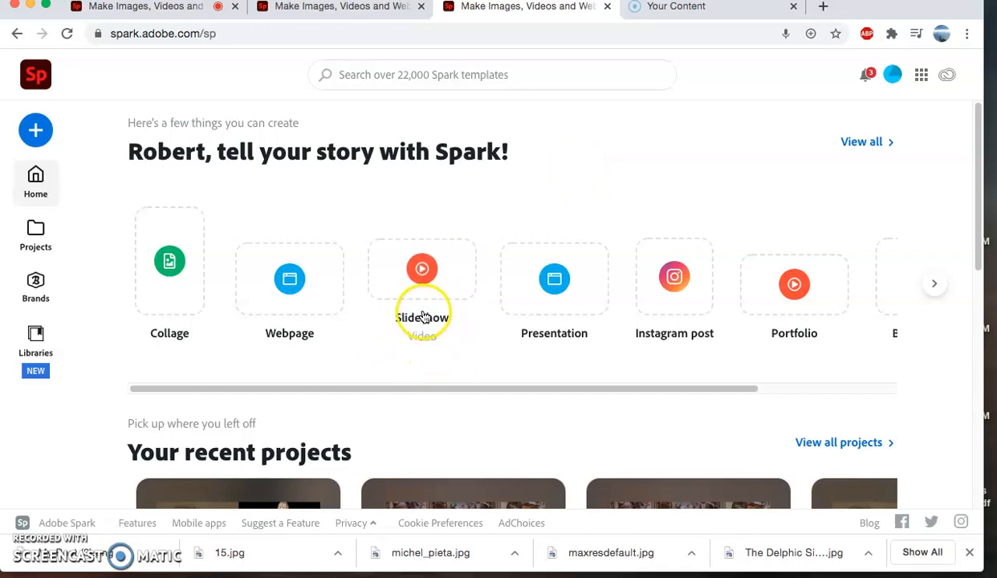
pyautogui.click(433, 277)
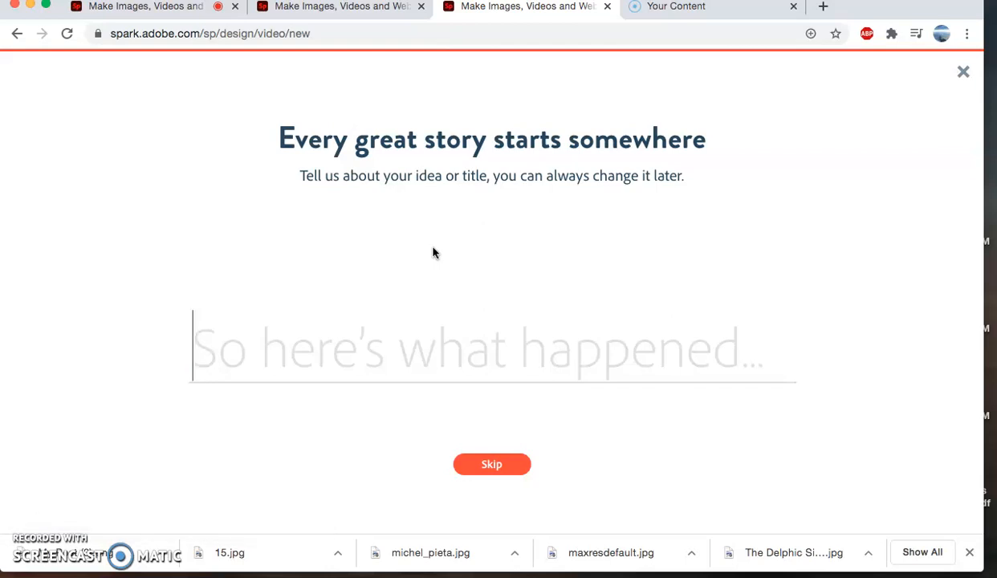
pyautogui.click(507, 469)
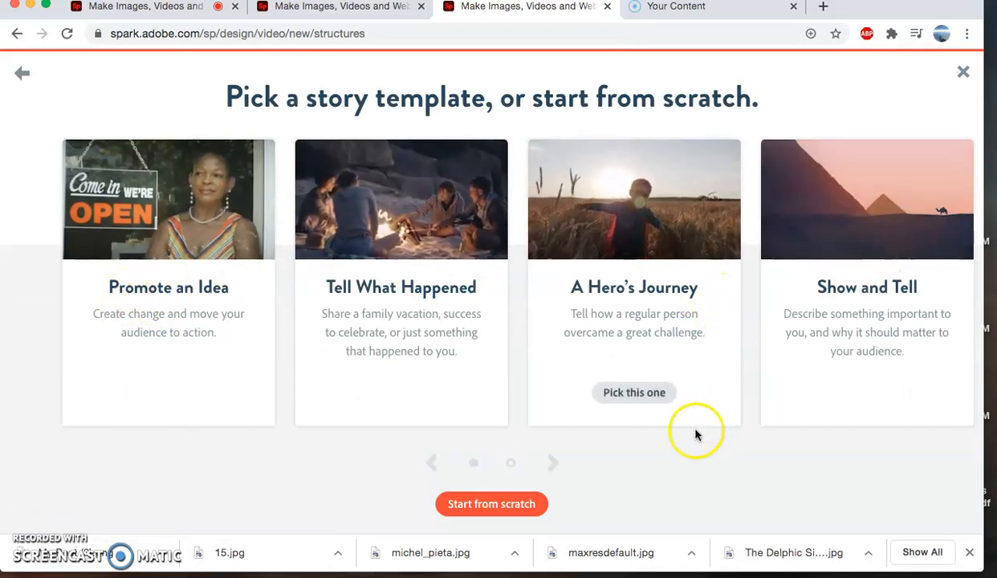
pyautogui.click(499, 506)
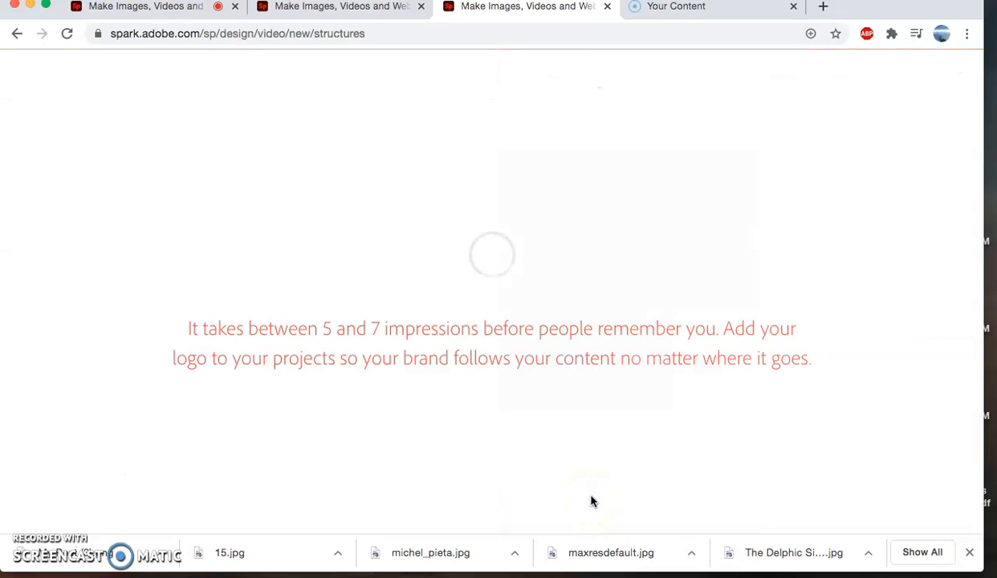
pyautogui.click(594, 427)
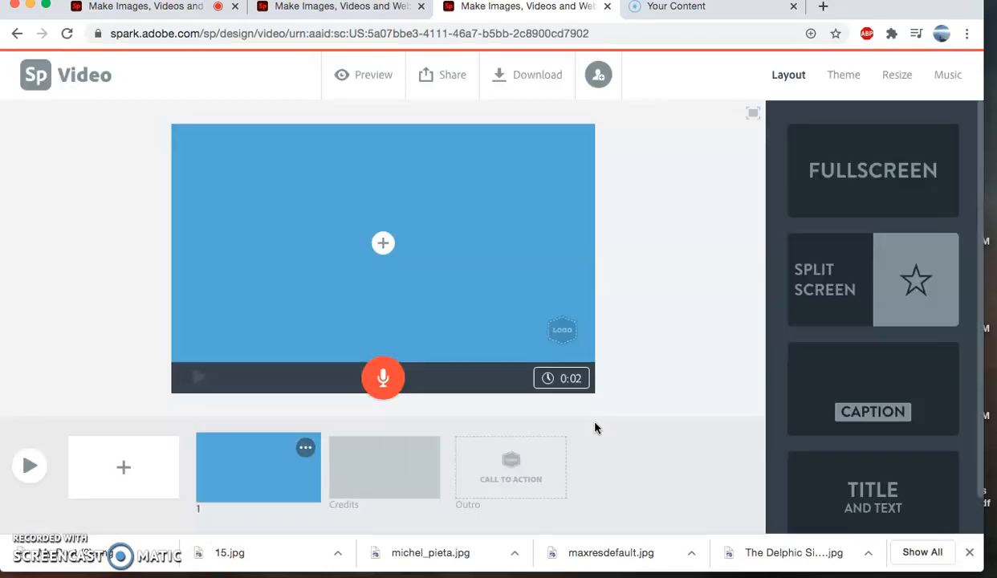
pyautogui.click(650, 273)
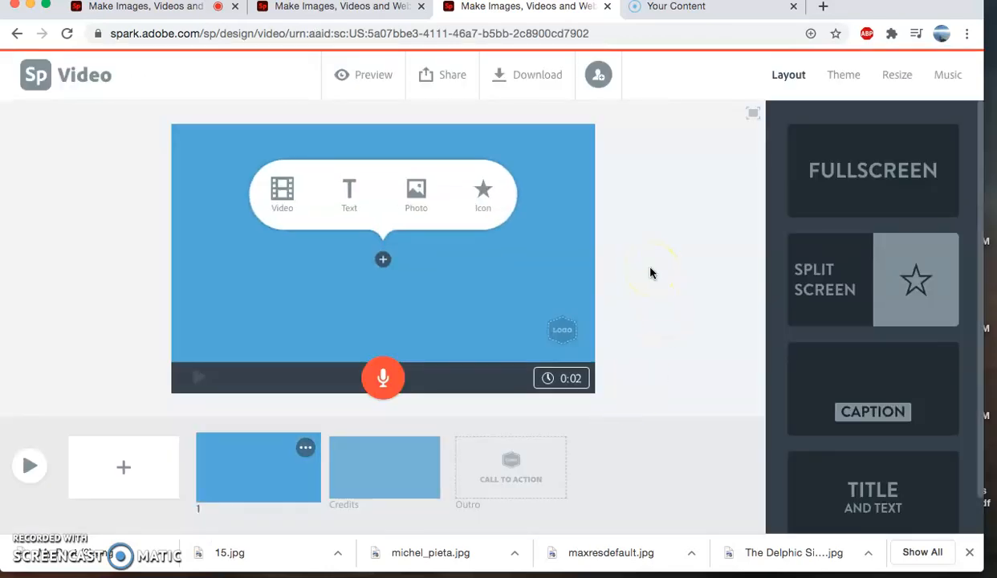
# - Review the available video themes, from Tidal down to Grace
pyautogui.click(851, 77)
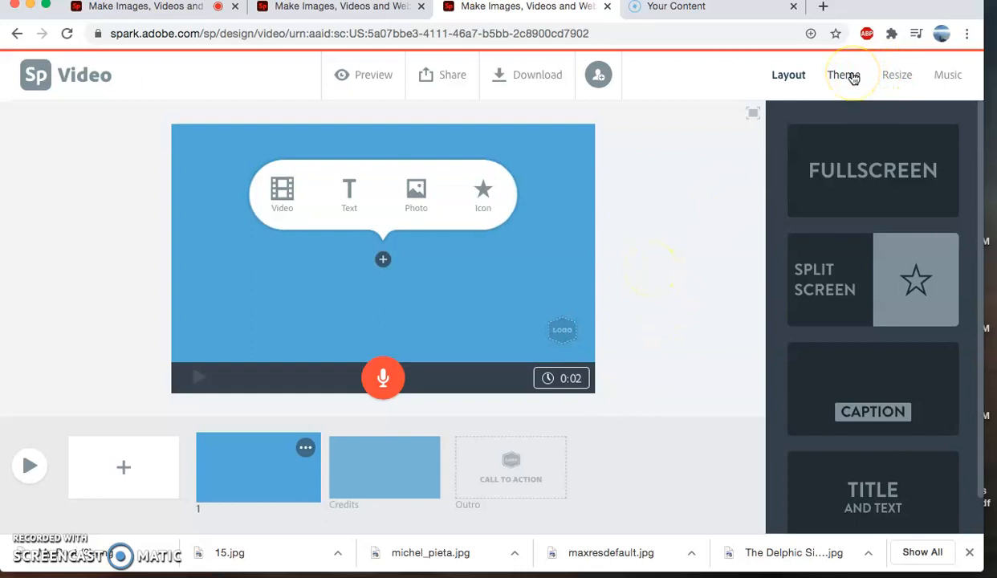
pyautogui.click(853, 77)
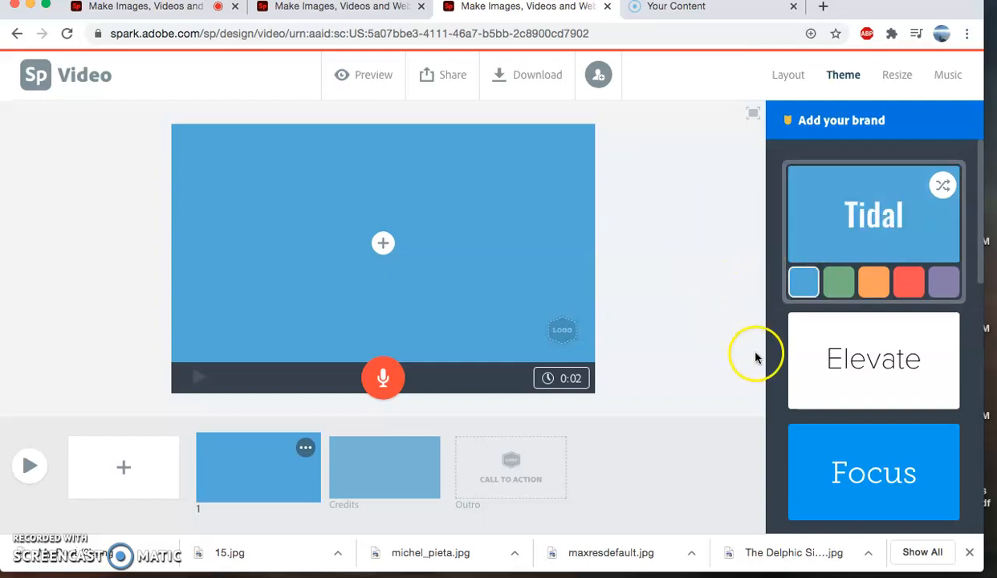
pyautogui.scroll(-10, 834, 407)
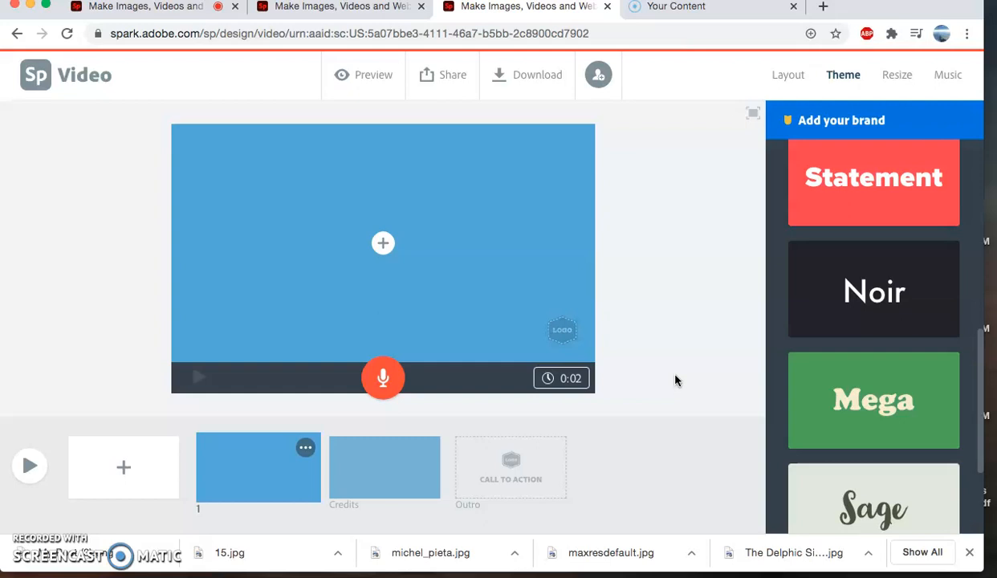
pyautogui.scroll(-1, 882, 450)
pyautogui.scroll(-2, 883, 452)
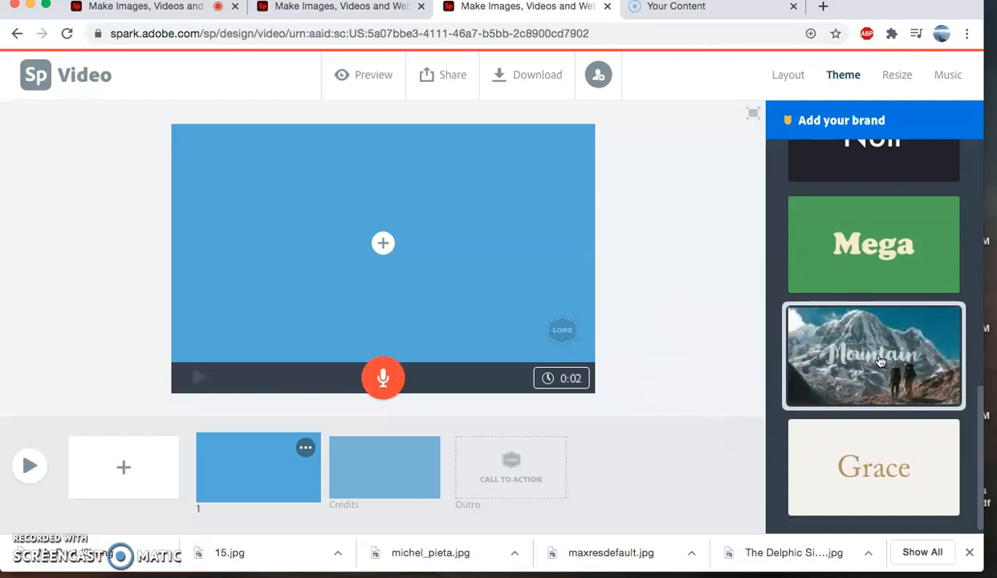
pyautogui.click(767, 361)
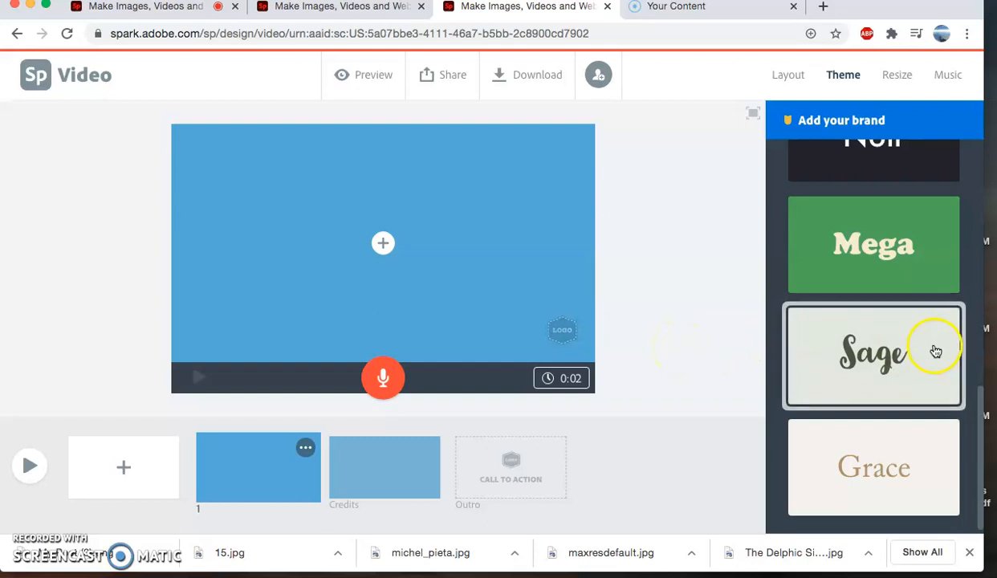
pyautogui.scroll(9, 891, 355)
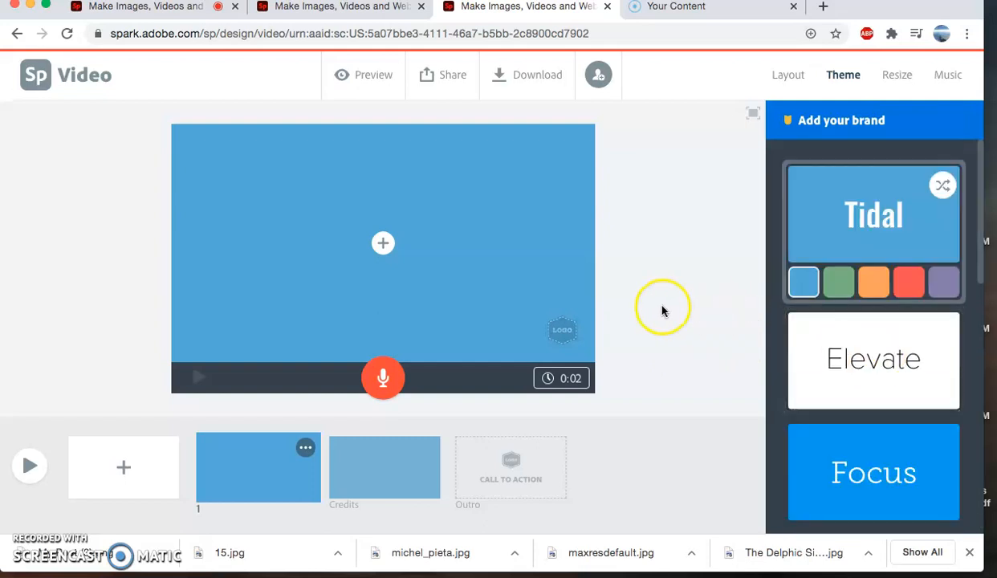
pyautogui.click(873, 195)
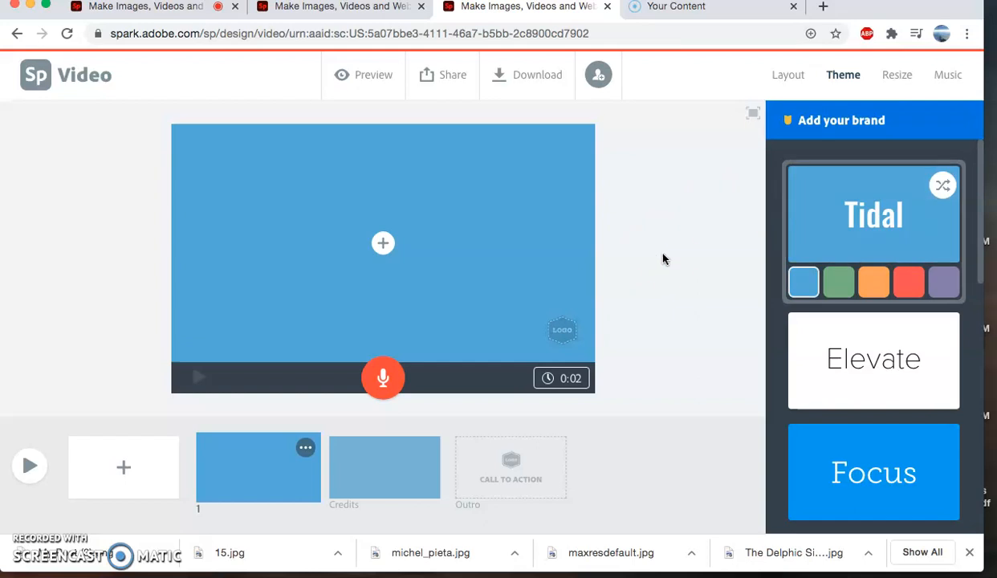
# - Search the free photos for "sistine ceiling" to add a photo to the first slide
pyautogui.click(382, 247)
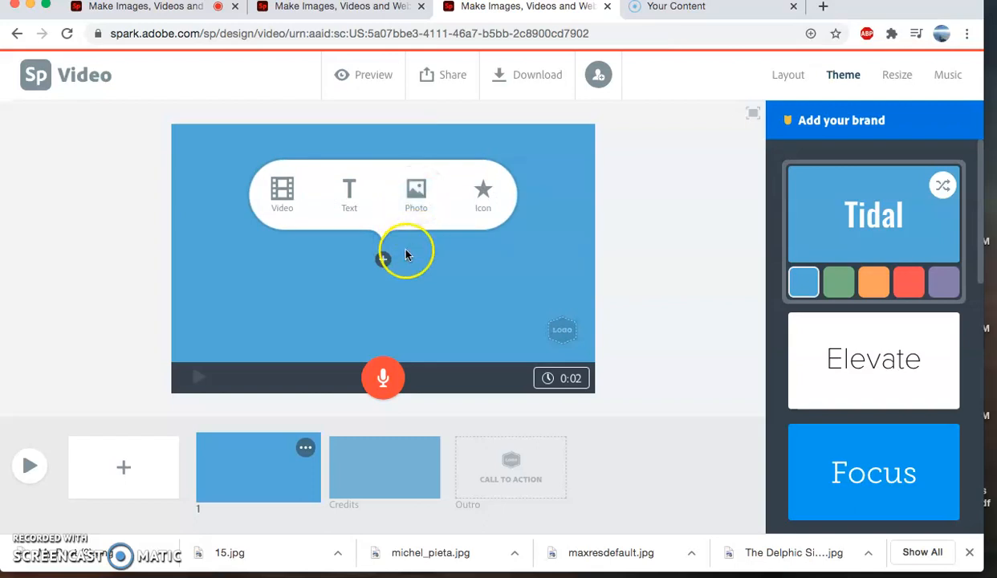
pyautogui.click(424, 197)
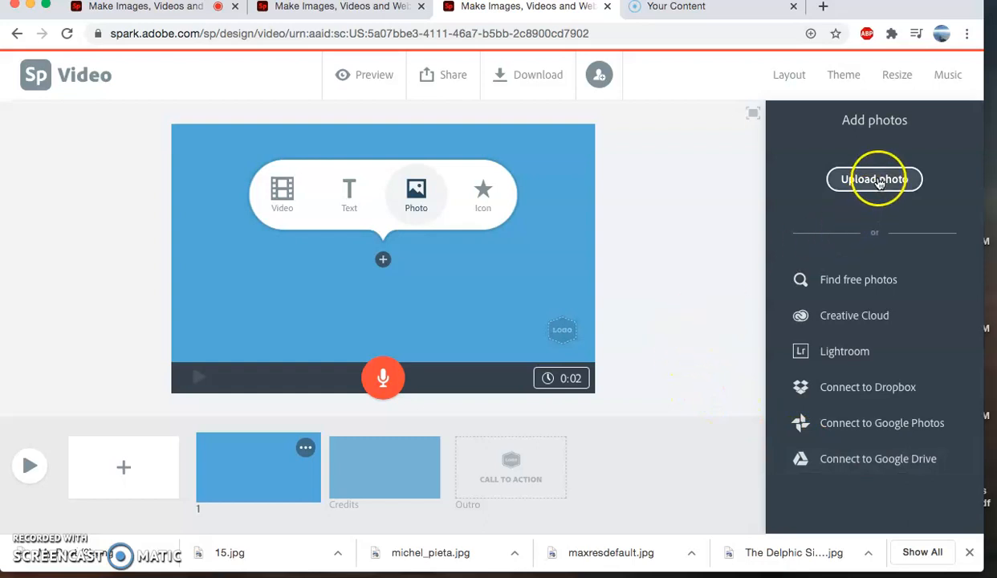
pyautogui.click(855, 281)
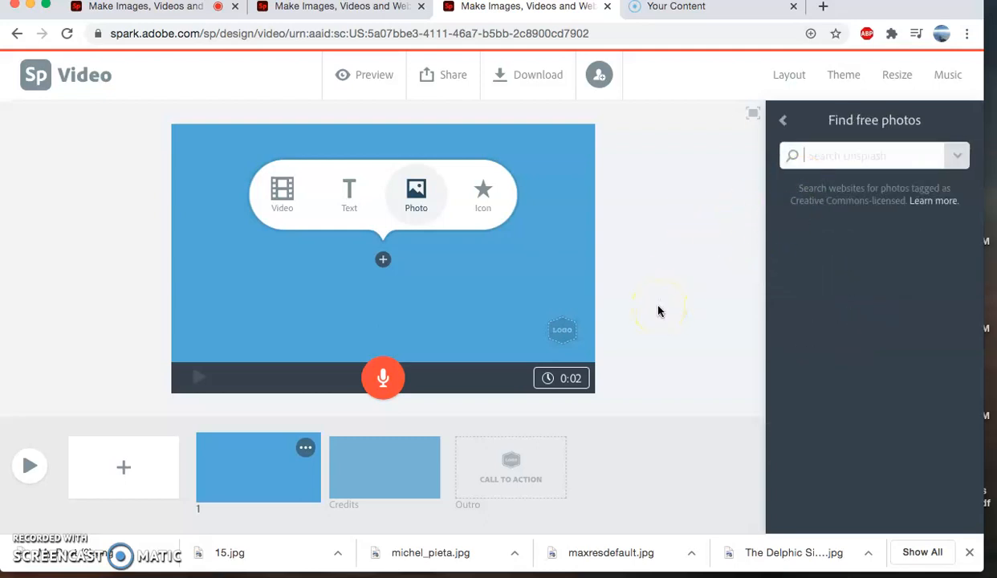
pyautogui.write('sistine ceiling')
pyautogui.press('Return')
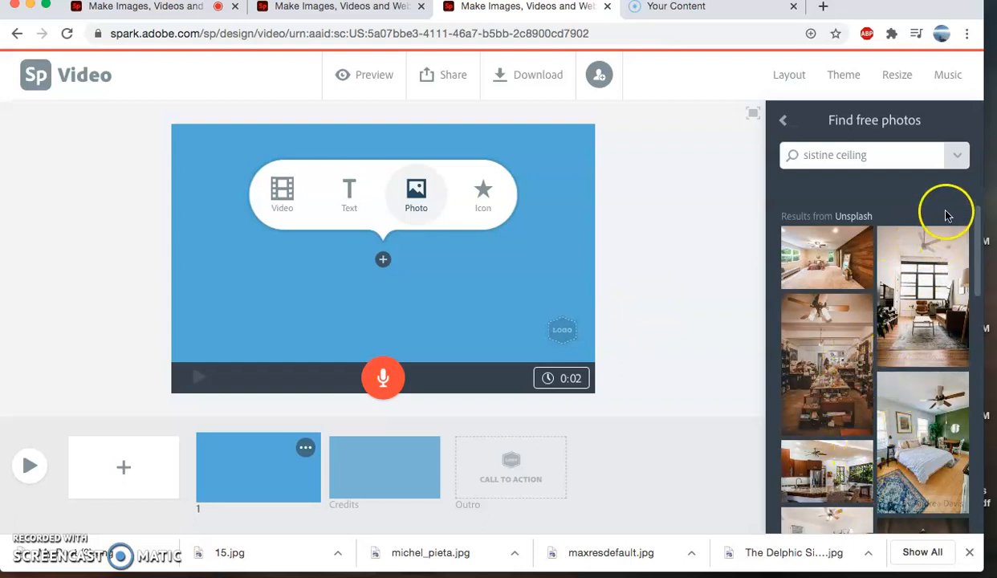
# - Switch the photo source to Pixabay and add the painted chapel ceiling photo to the first slide
pyautogui.click(956, 157)
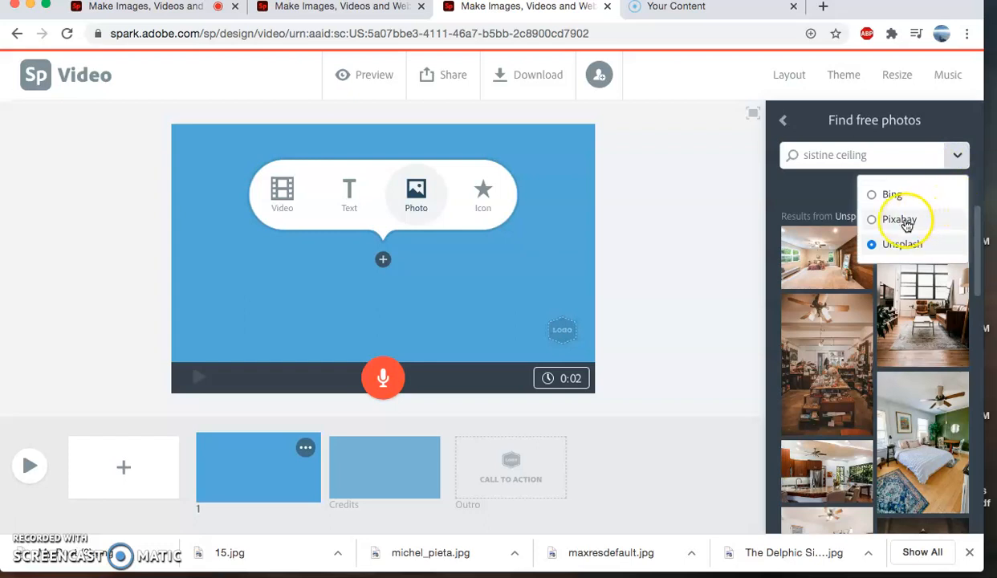
pyautogui.click(908, 222)
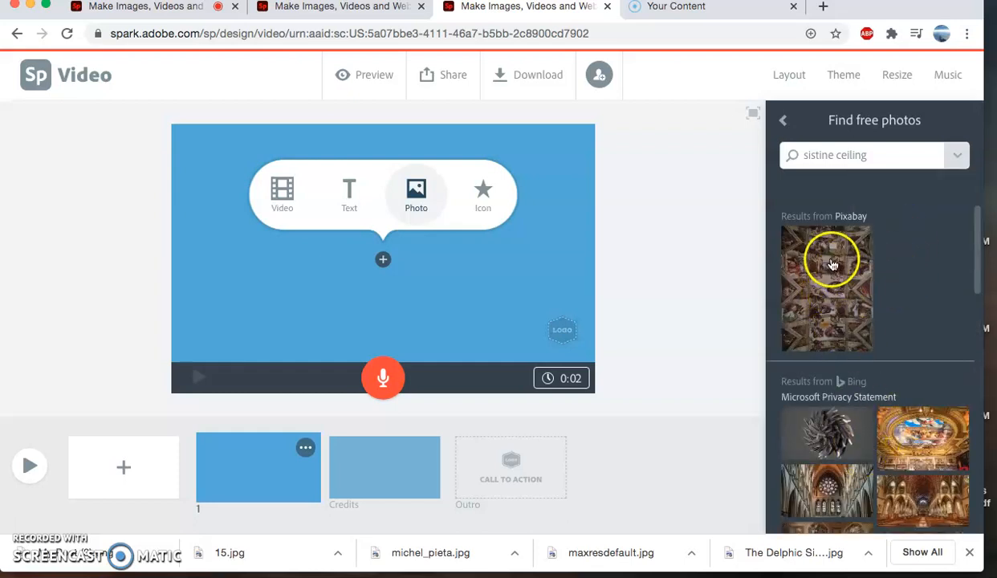
pyautogui.click(829, 272)
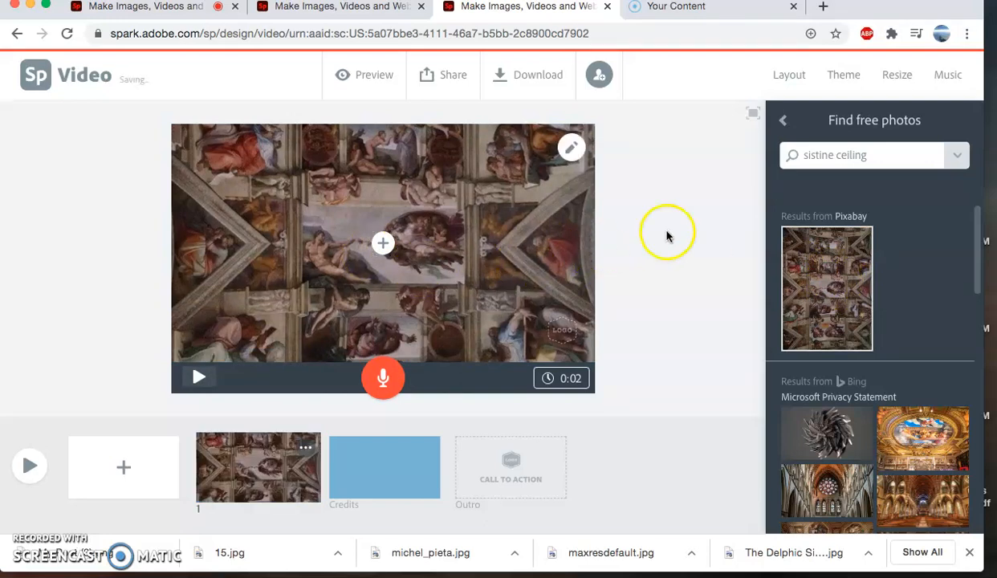
pyautogui.click(978, 250)
pyautogui.moveTo(978, 250)
pyautogui.mouseDown()
pyautogui.moveTo(975, 438)
pyautogui.moveTo(982, 248)
pyautogui.mouseUp()
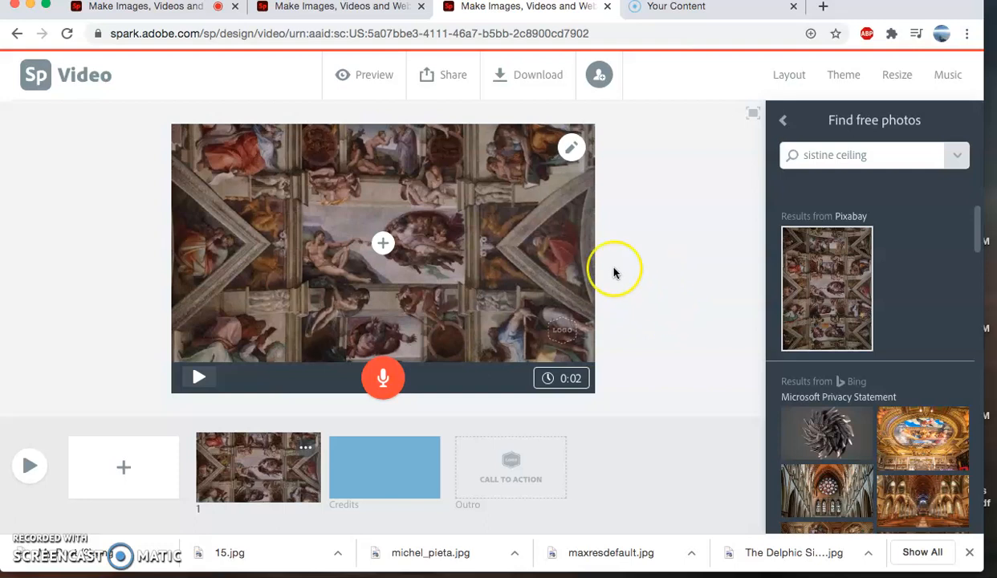
# - Add the text "High Renaissance" over the ceiling photo and check the slide's duration setting
pyautogui.click(383, 244)
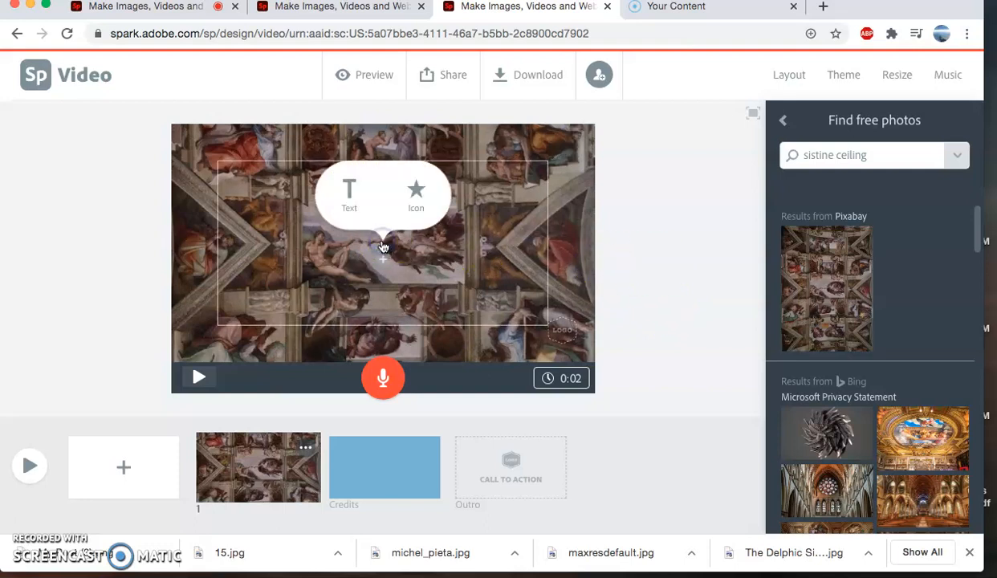
pyautogui.click(351, 196)
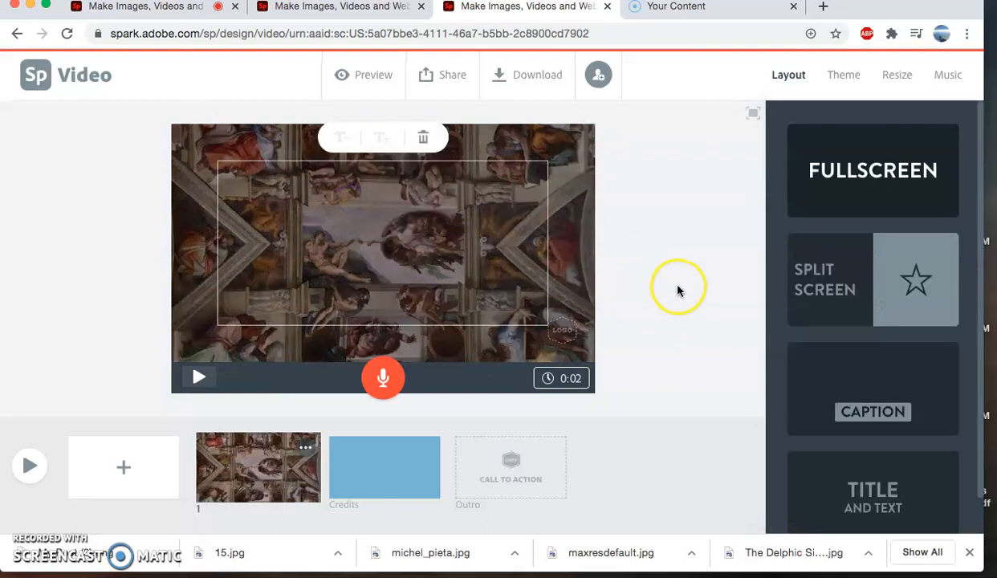
pyautogui.write('High R')
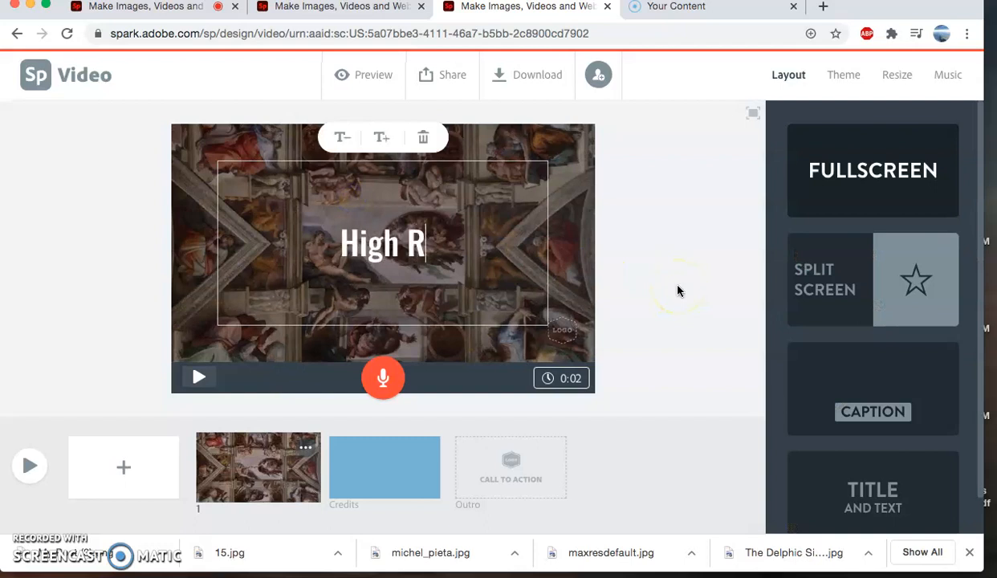
pyautogui.write('enaissance')
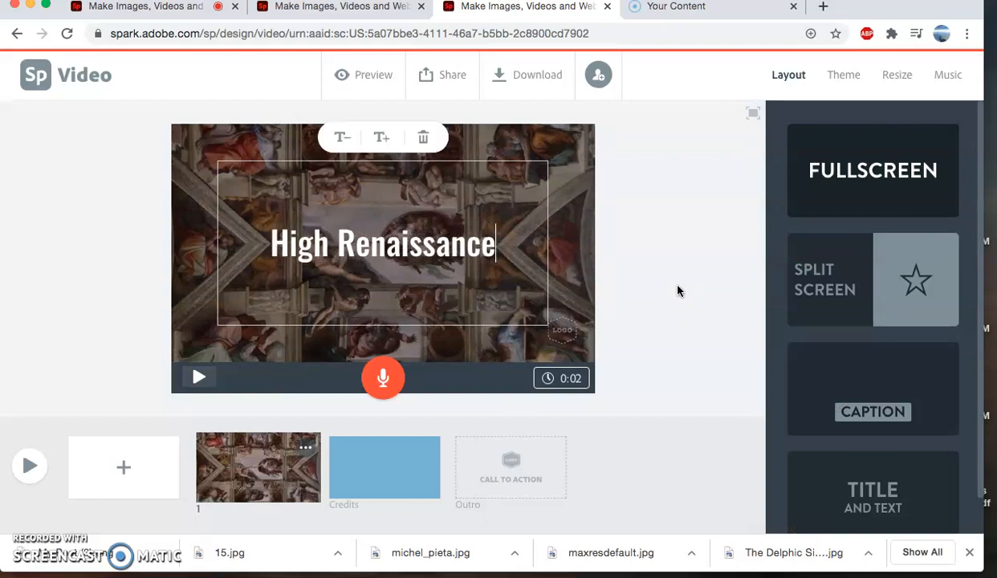
pyautogui.click(683, 289)
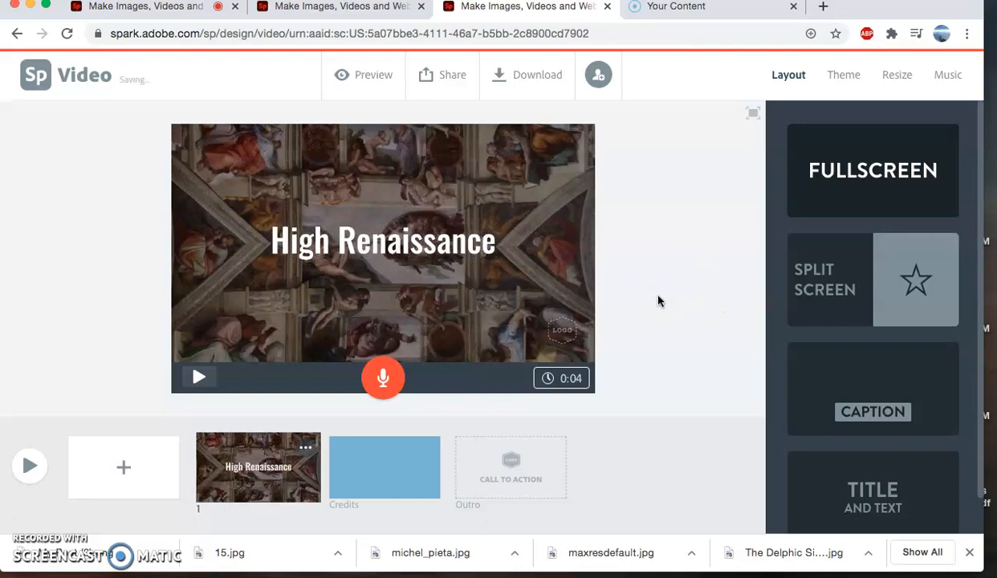
pyautogui.click(560, 378)
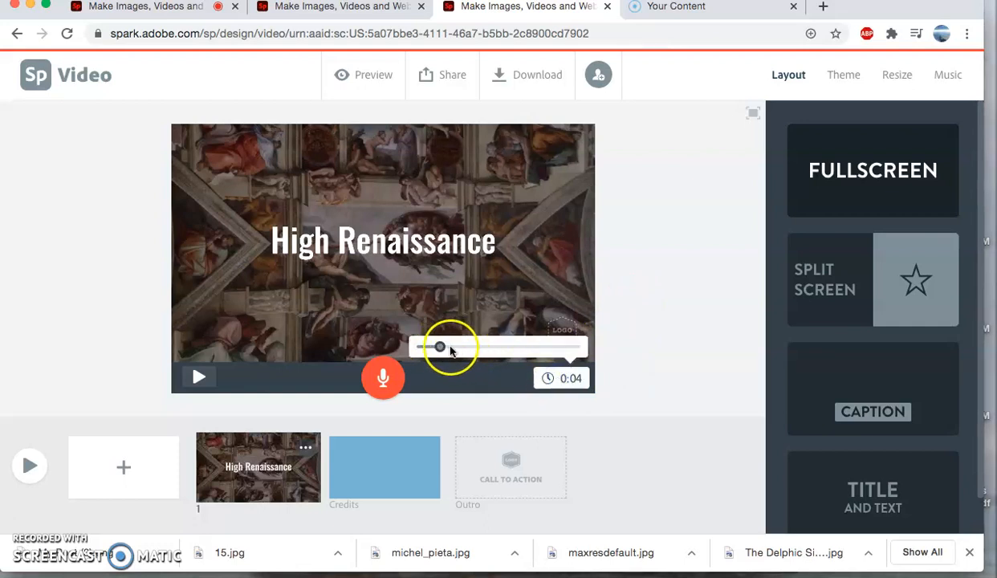
pyautogui.click(666, 350)
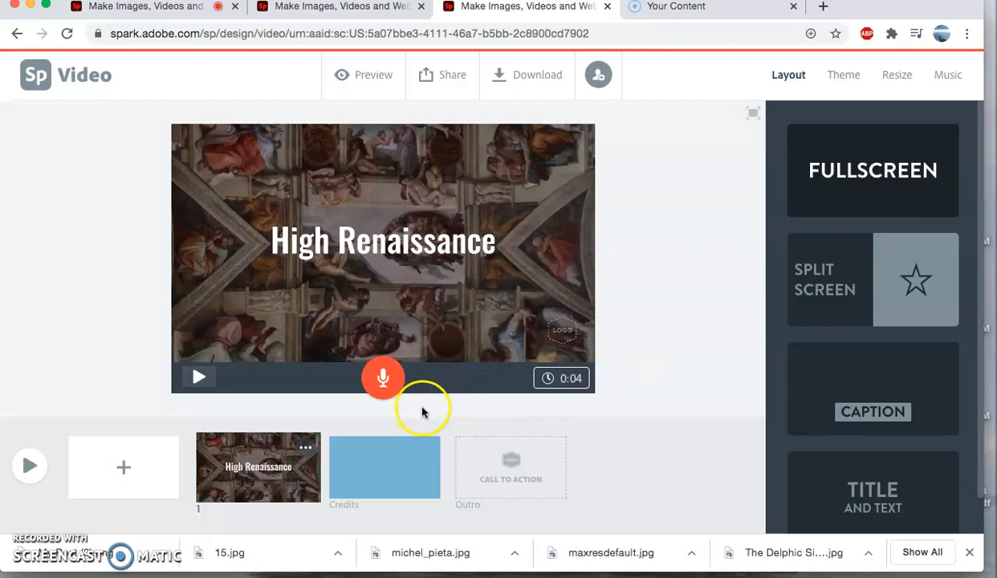
# - Record a voice narration for the High Renaissance title slide and play it back
pyautogui.click(383, 377)
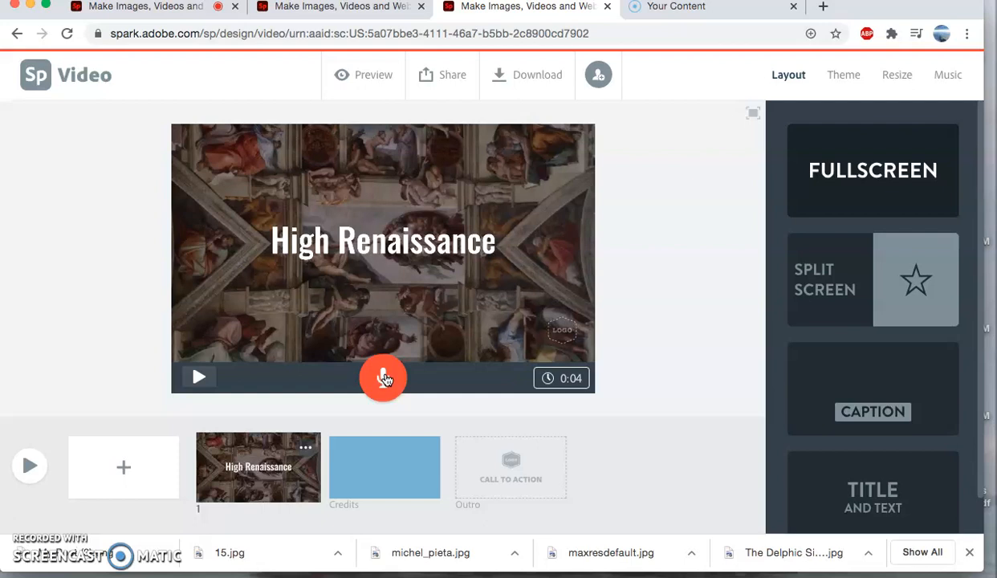
pyautogui.click(384, 378)
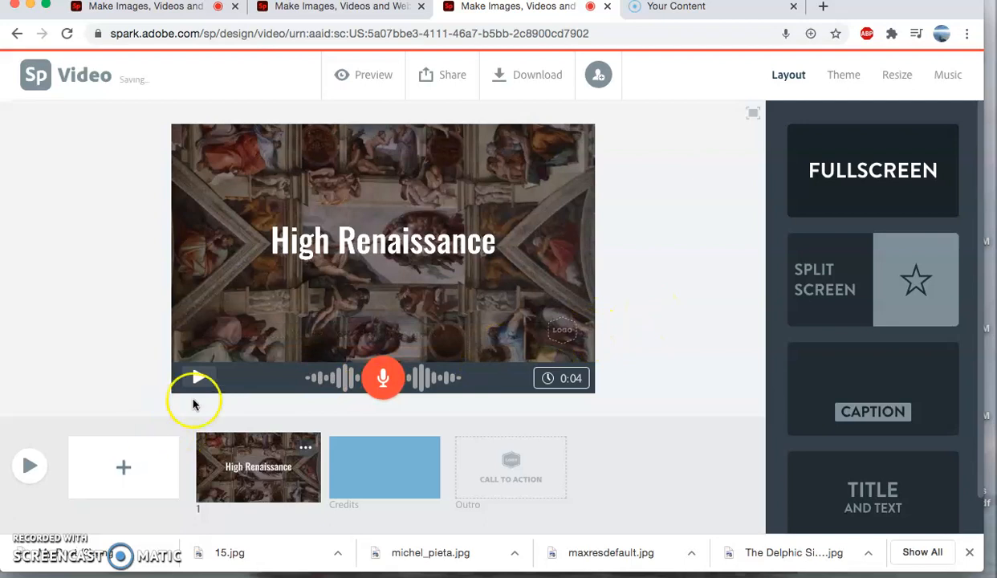
pyautogui.click(204, 382)
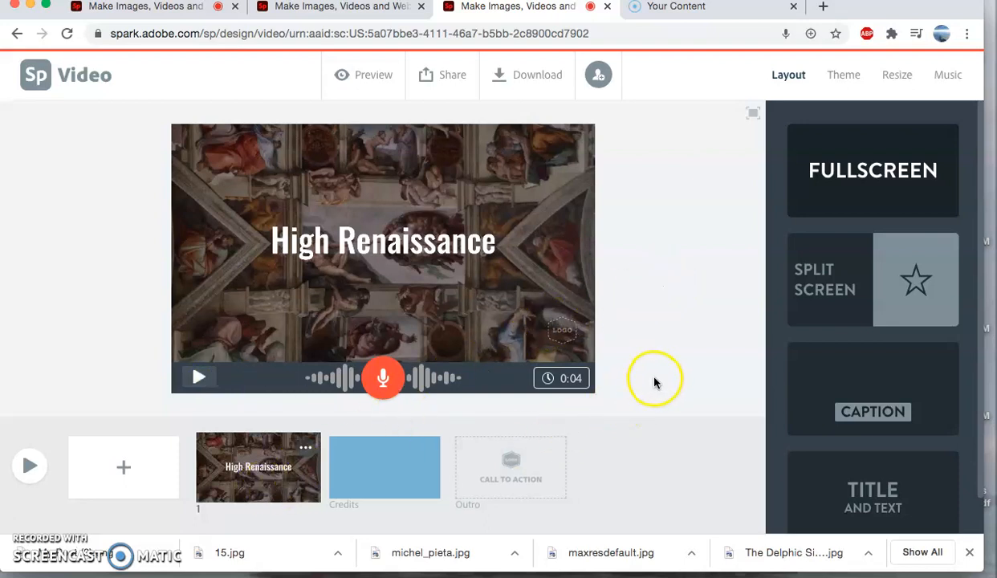
# - Add a blank second slide after the High Renaissance title slide
pyautogui.click(124, 472)
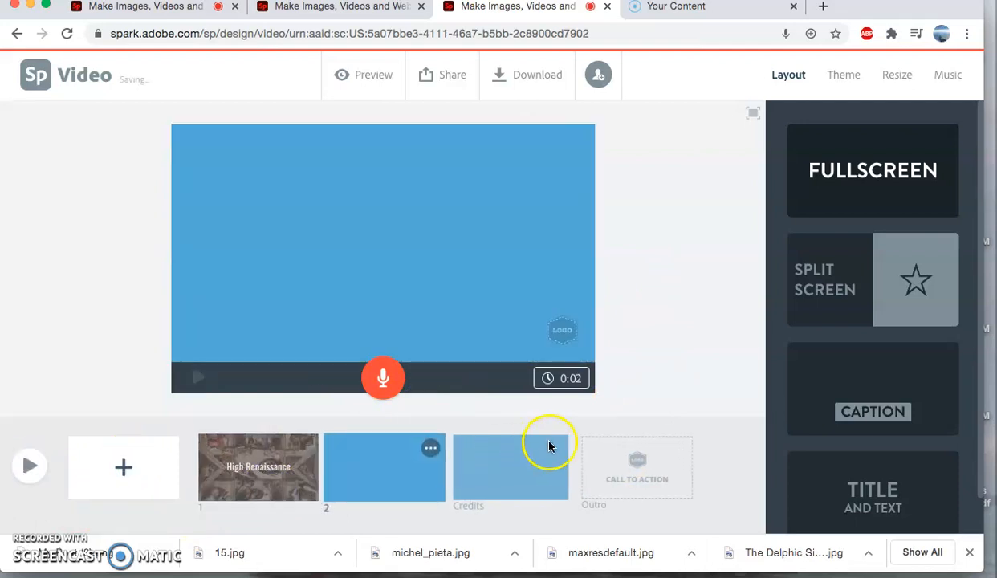
# - Apply the split screen layout to the second slide and add the text "History of..." to its blue half
pyautogui.click(858, 281)
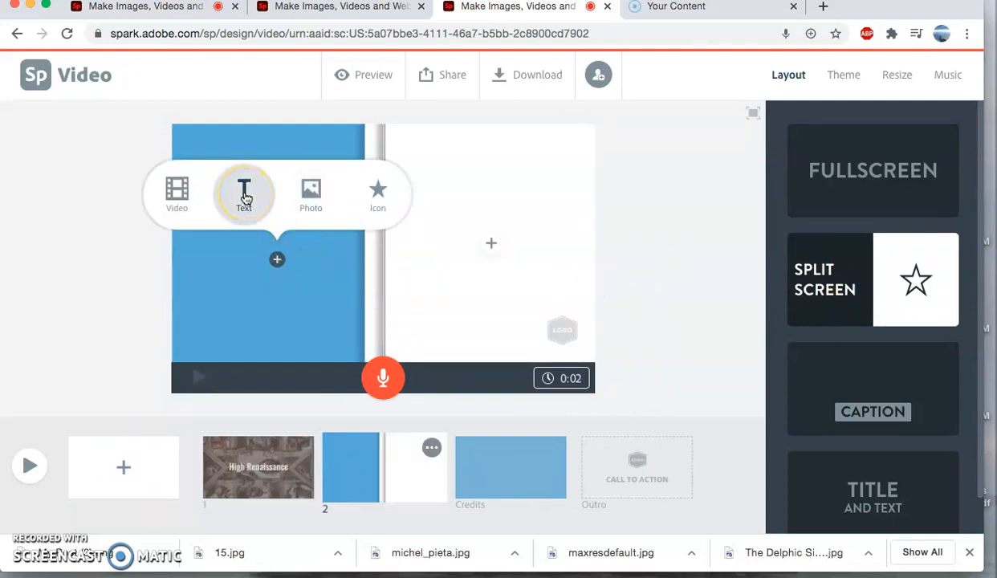
pyautogui.click(245, 197)
pyautogui.write('H')
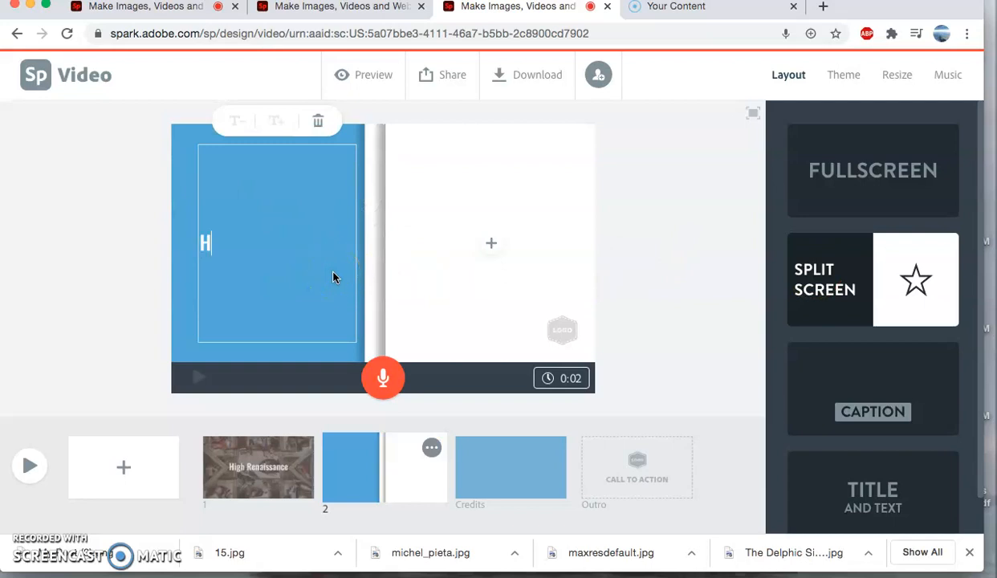
pyautogui.write('istor')
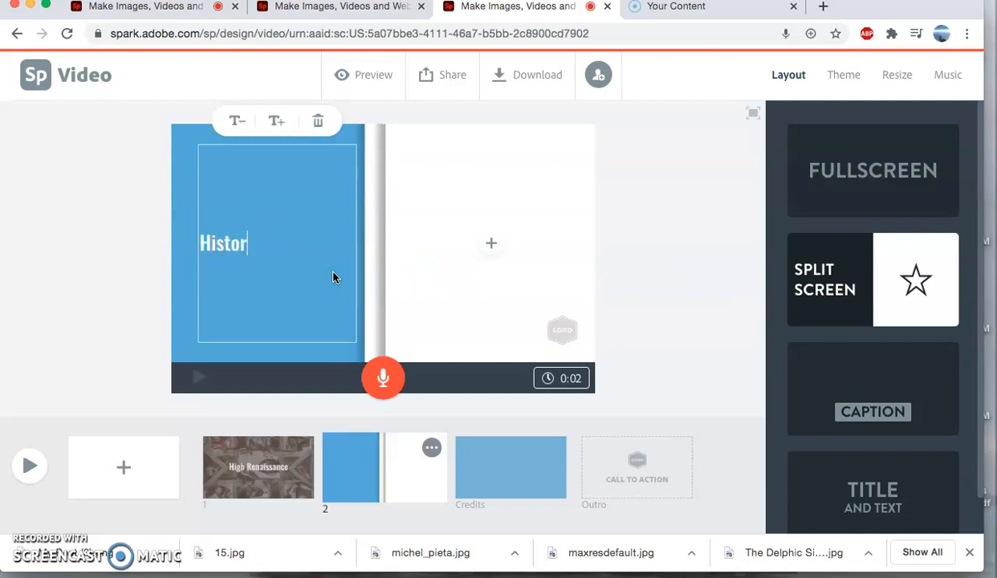
pyautogui.write('y of...')
pyautogui.press('Return')
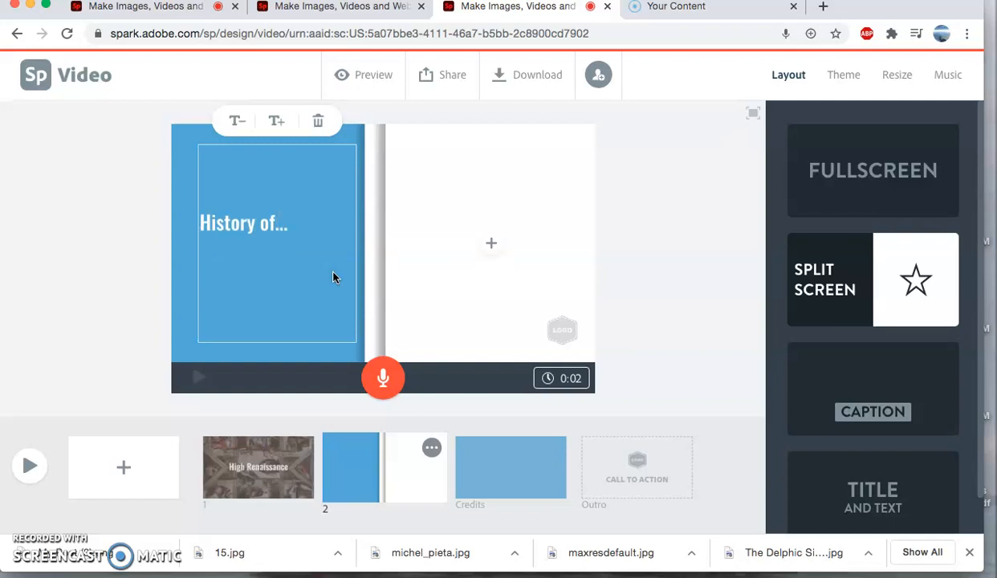
pyautogui.click(650, 233)
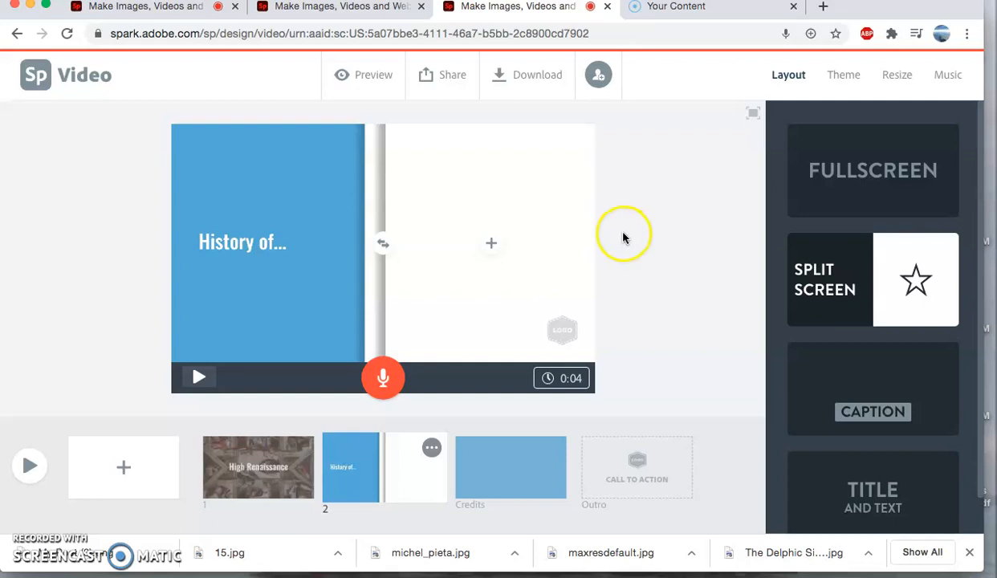
# - Search the free photos for "florence" and add the sunset cathedral photo to the slide's empty half
pyautogui.click(492, 242)
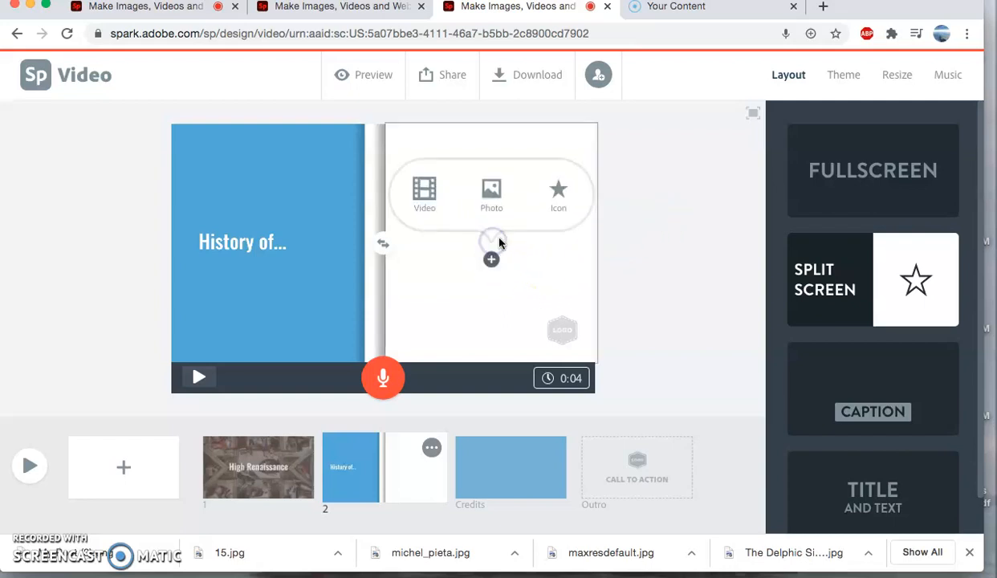
pyautogui.click(498, 199)
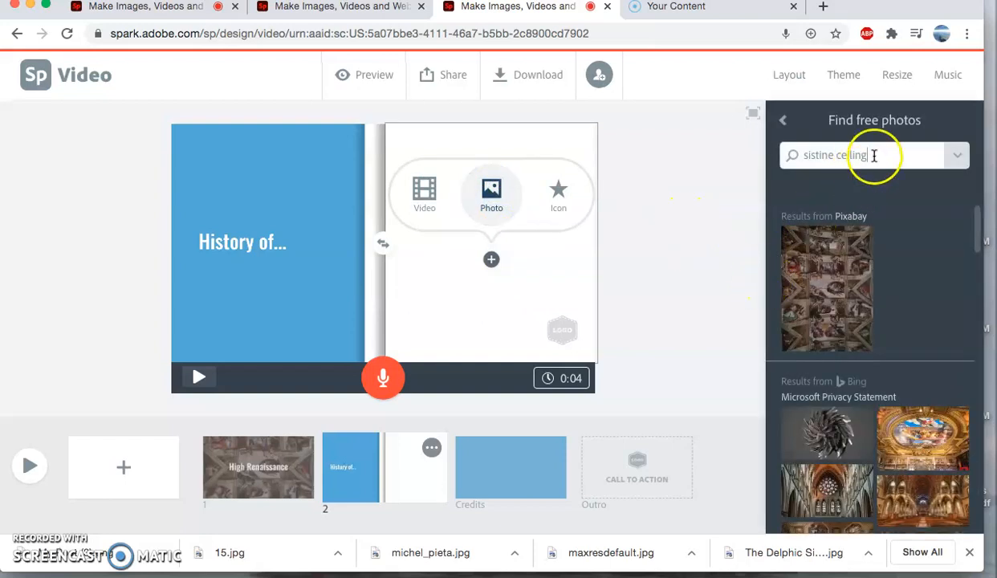
pyautogui.moveTo(873, 156); pyautogui.dragTo(794, 155)
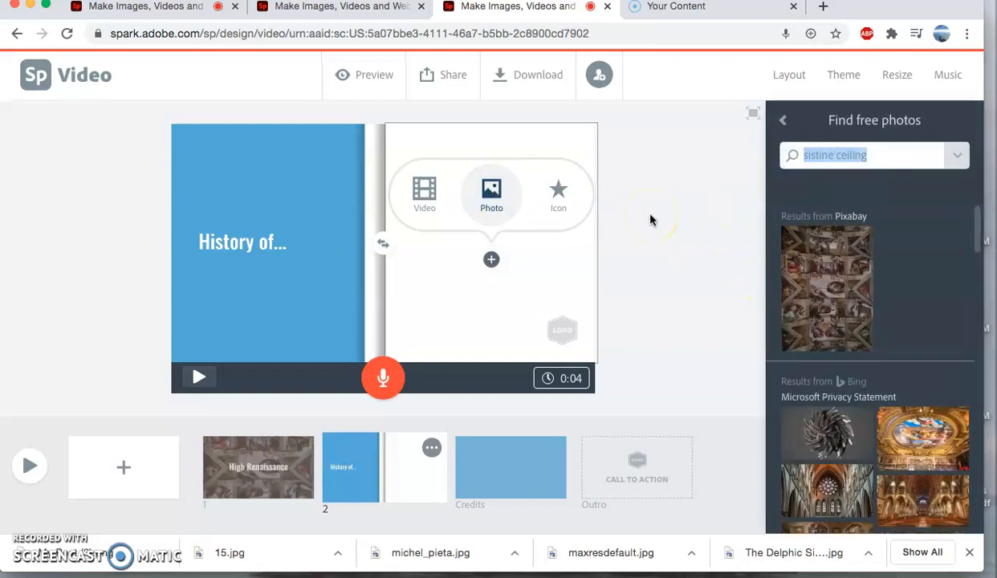
pyautogui.write('florence')
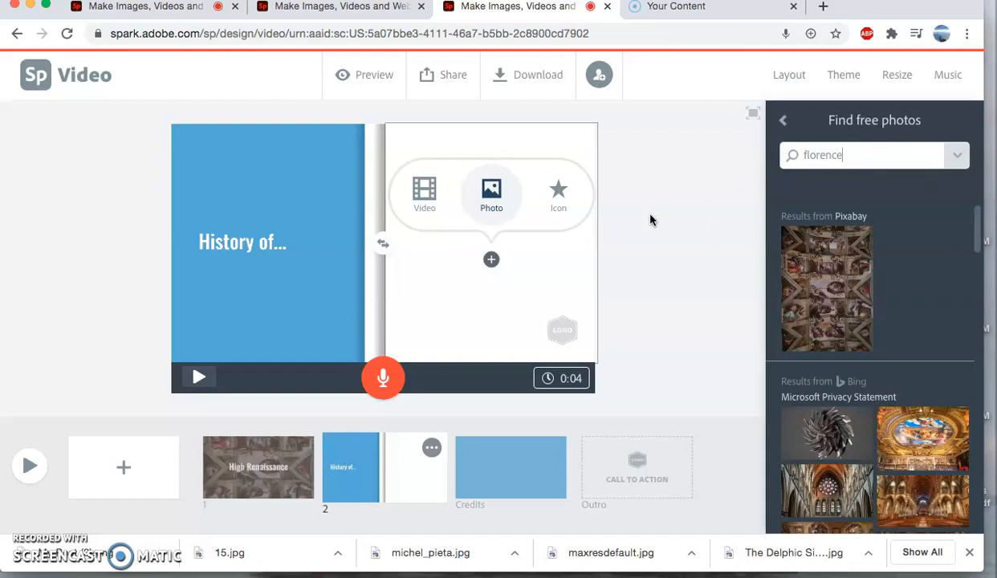
pyautogui.press('Return')
pyautogui.click(932, 262)
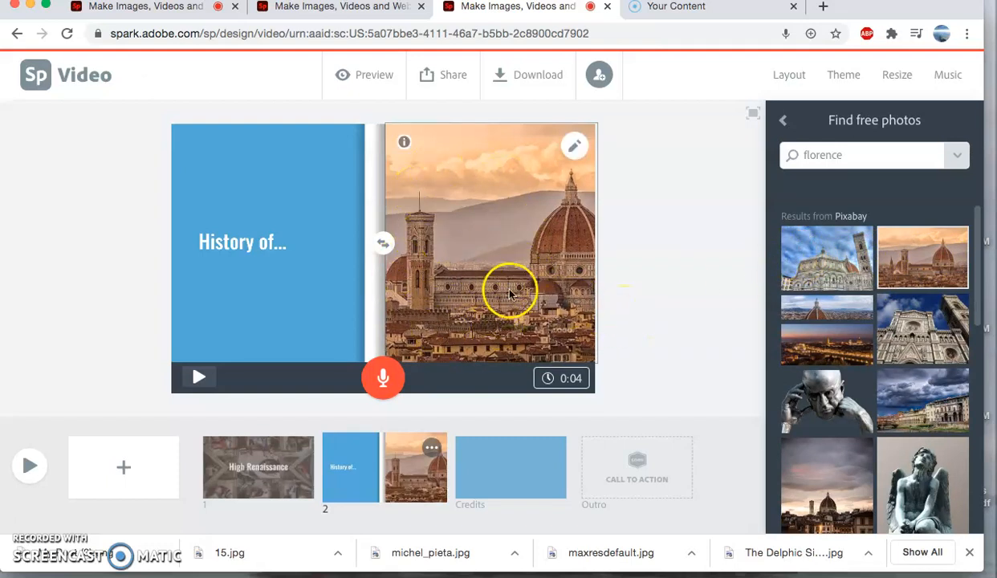
# - Try the photo's zoom levels and reposition it so the cathedral dome is centred in its half of the slide
pyautogui.click(576, 150)
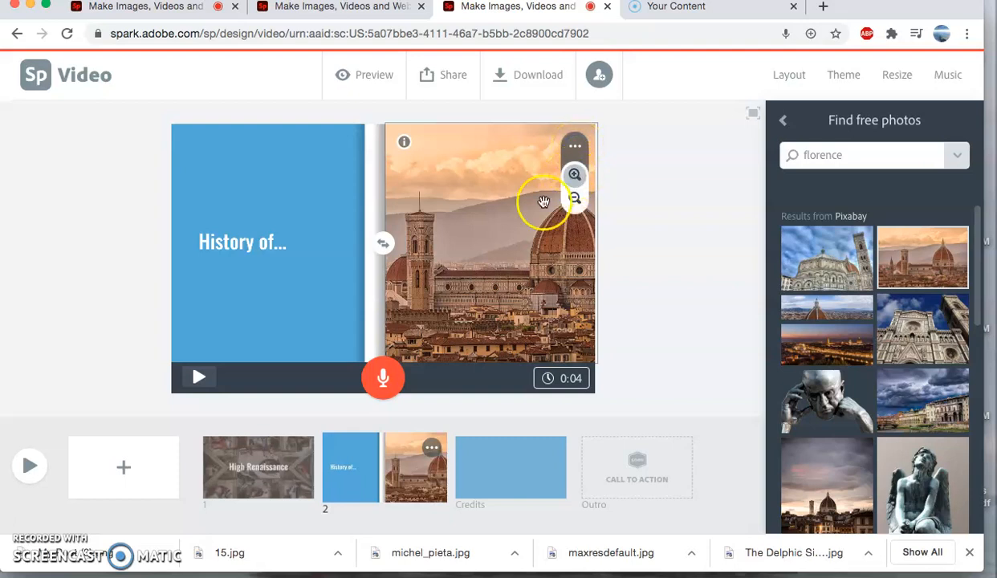
pyautogui.click(575, 198)
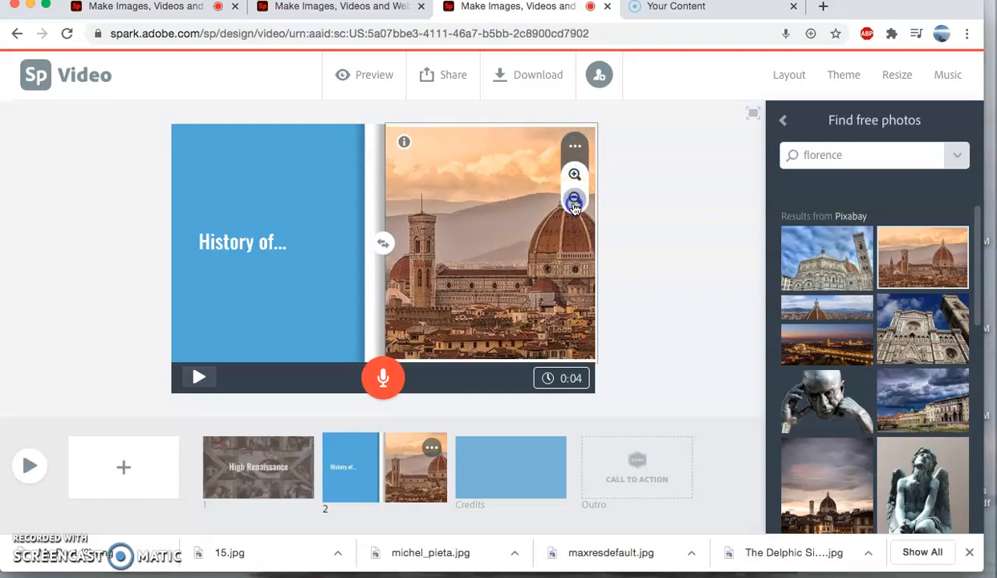
pyautogui.click(575, 198)
pyautogui.click(577, 179)
pyautogui.click(577, 178)
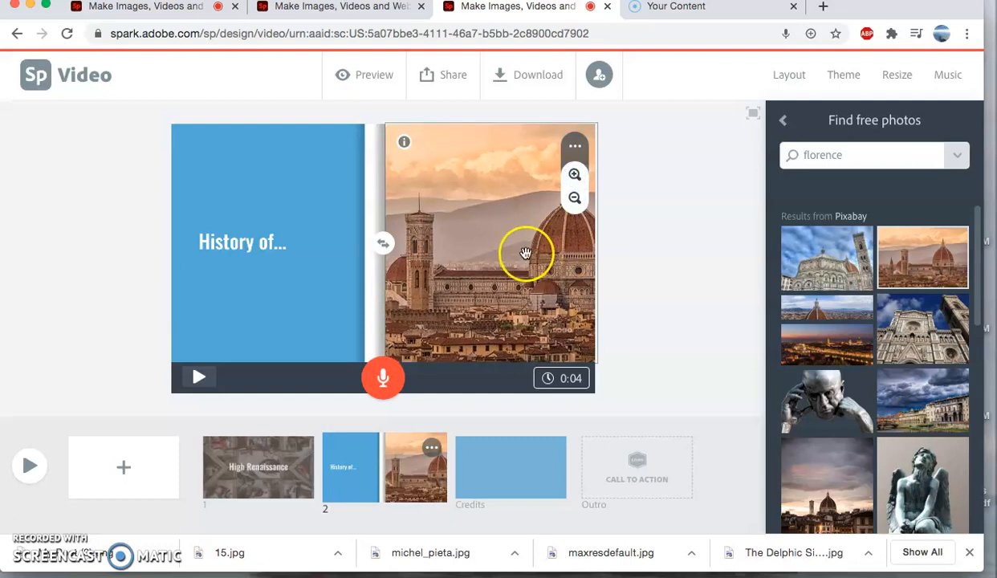
pyautogui.moveTo(532, 260); pyautogui.dragTo(460, 261)
pyautogui.click(639, 291)
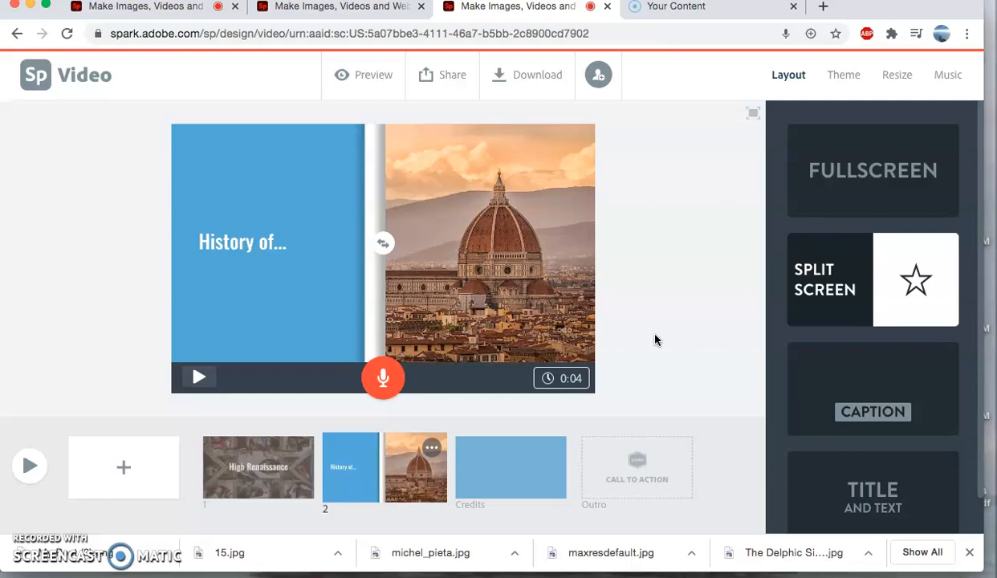
pyautogui.click(650, 340)
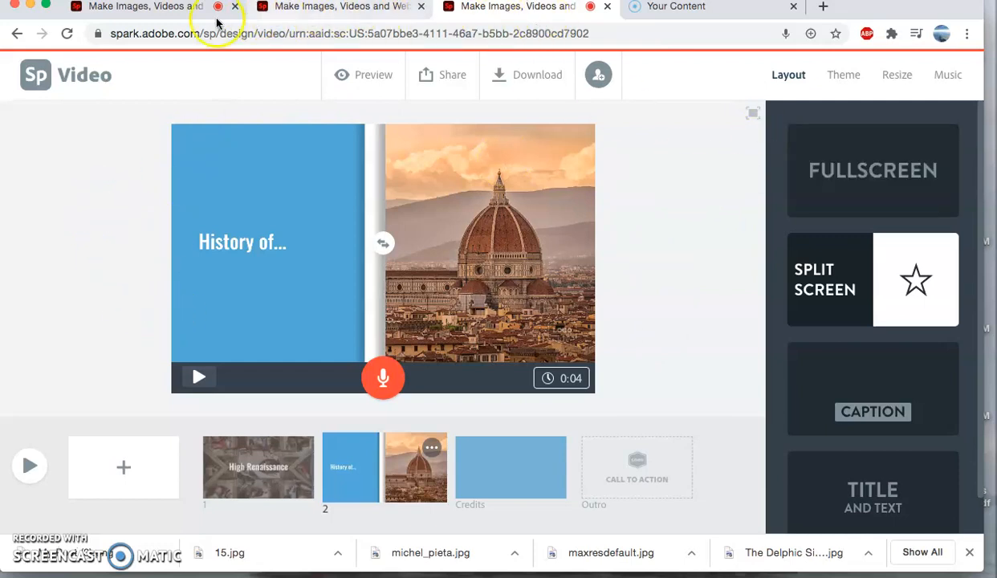
# - Switch to the Spark home page and create a blank post in the standard Spark Video widescreen size
pyautogui.click(323, 8)
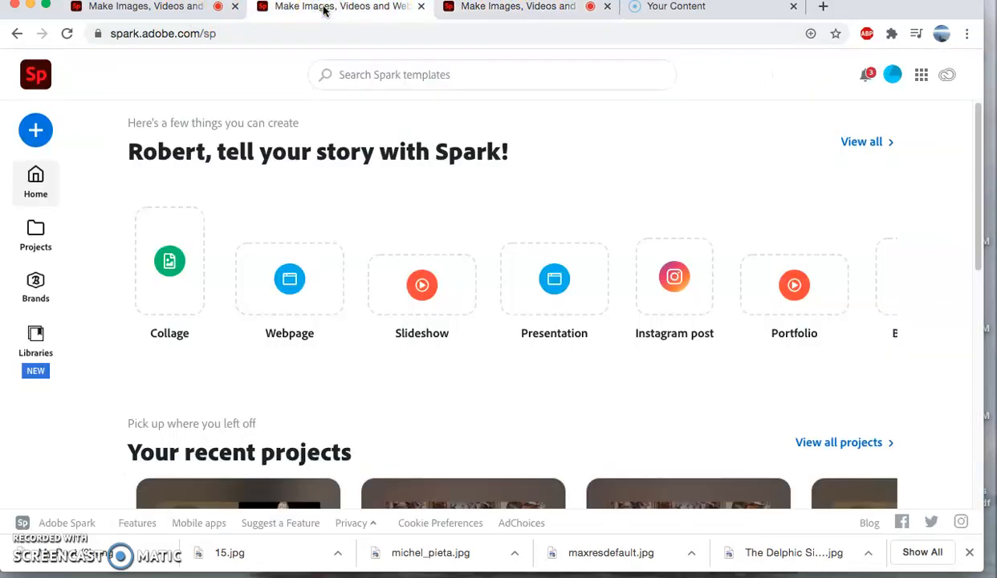
pyautogui.moveTo(513, 391); pyautogui.dragTo(701, 391)
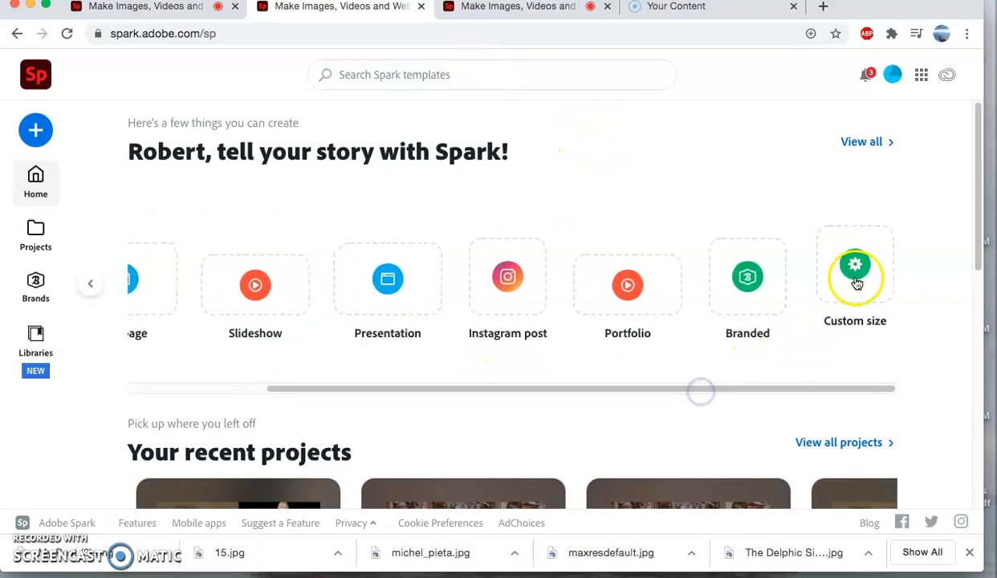
pyautogui.click(855, 324)
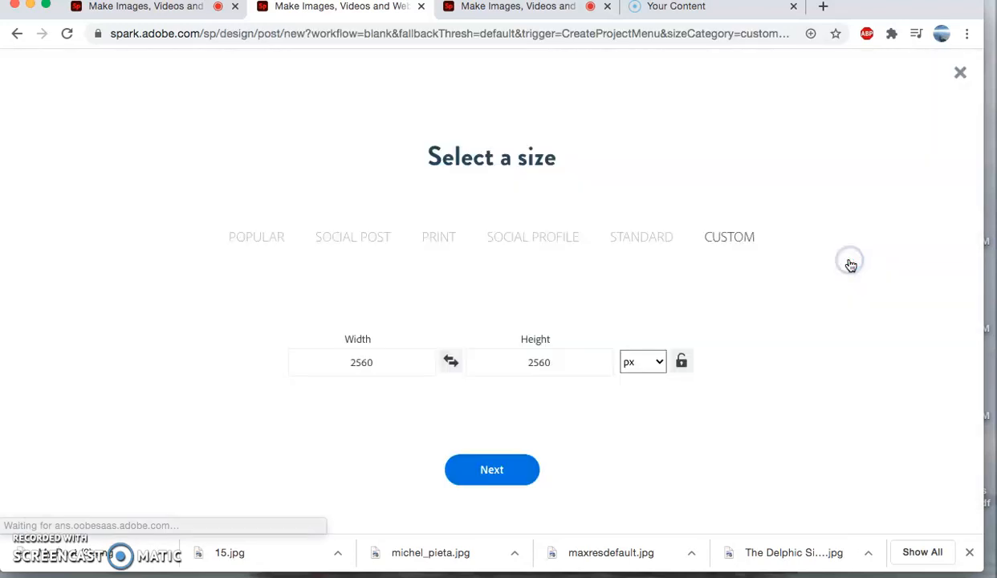
pyautogui.click(640, 235)
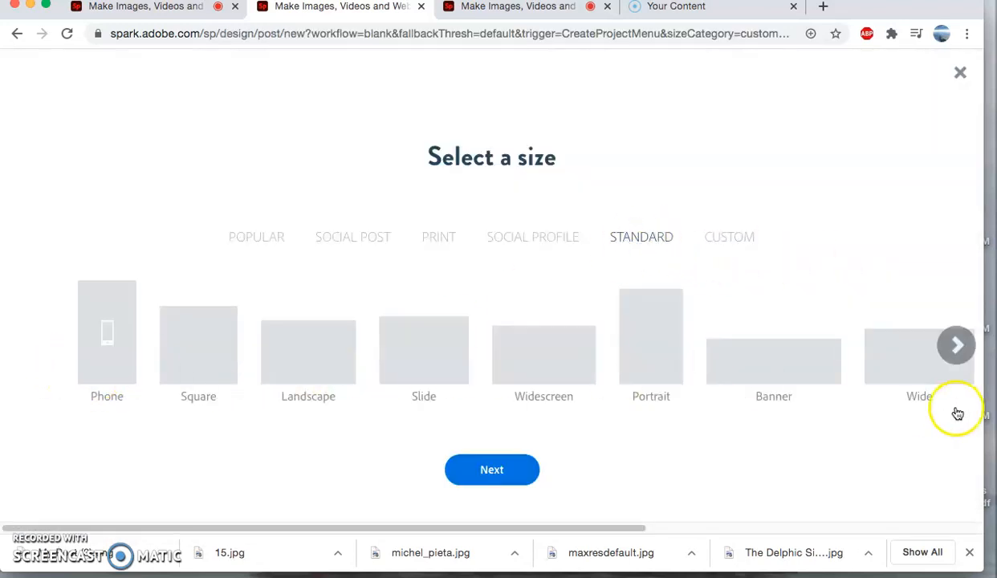
pyautogui.click(955, 345)
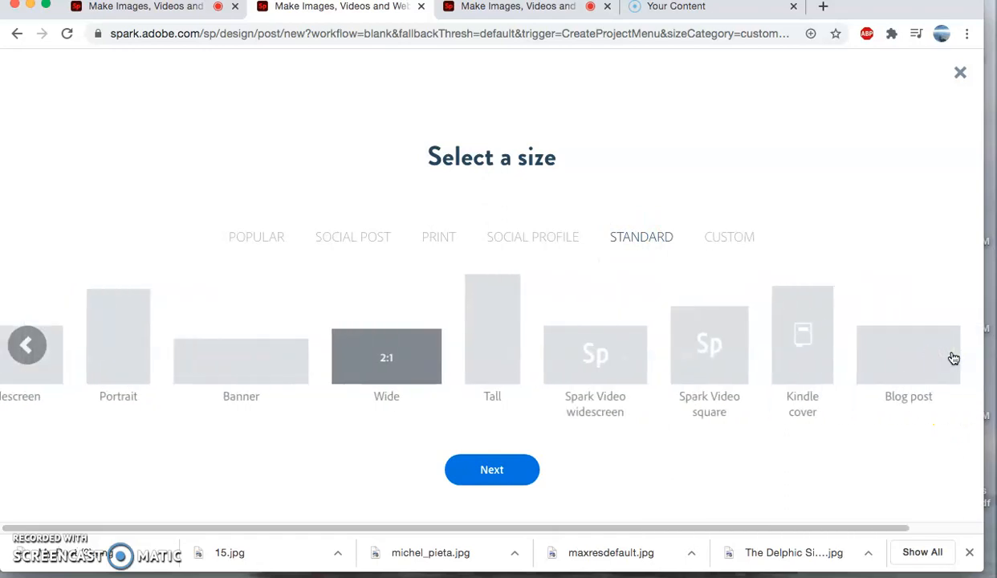
pyautogui.click(713, 462)
pyautogui.click(604, 423)
pyautogui.click(593, 365)
pyautogui.click(496, 469)
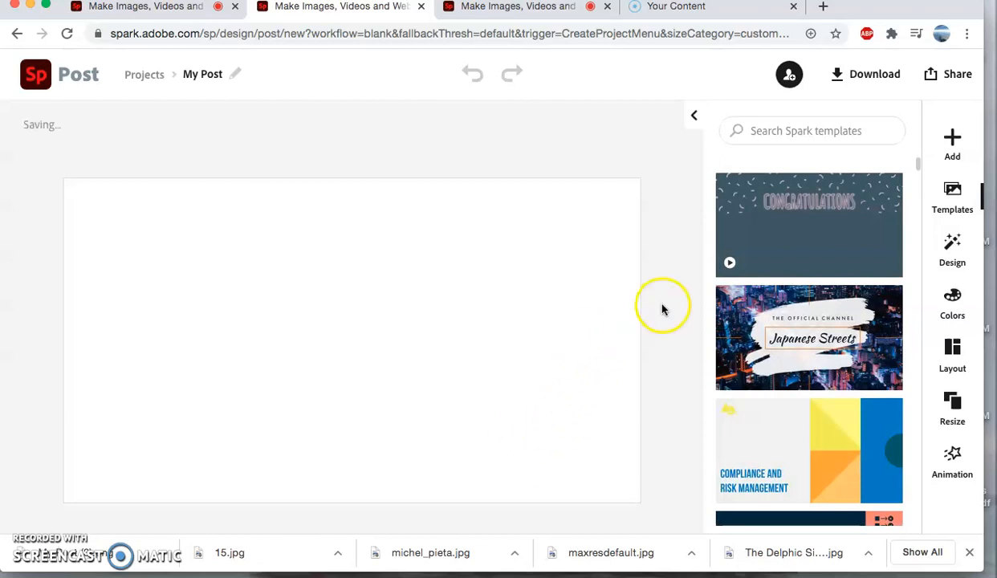
# - Apply the simple four-cell layout with two rows and two columns to the blank post
pyautogui.click(952, 351)
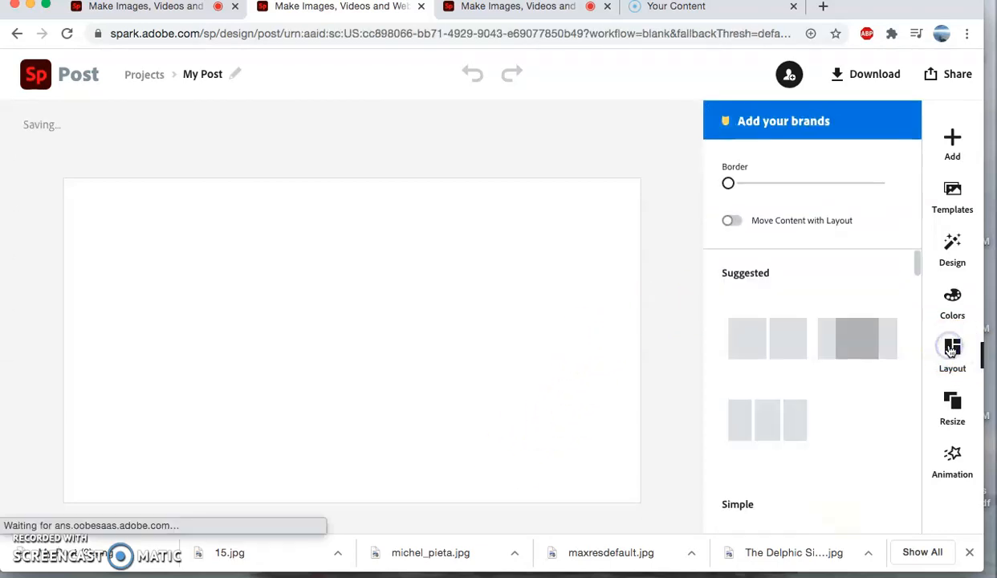
pyautogui.moveTo(915, 264); pyautogui.dragTo(911, 357)
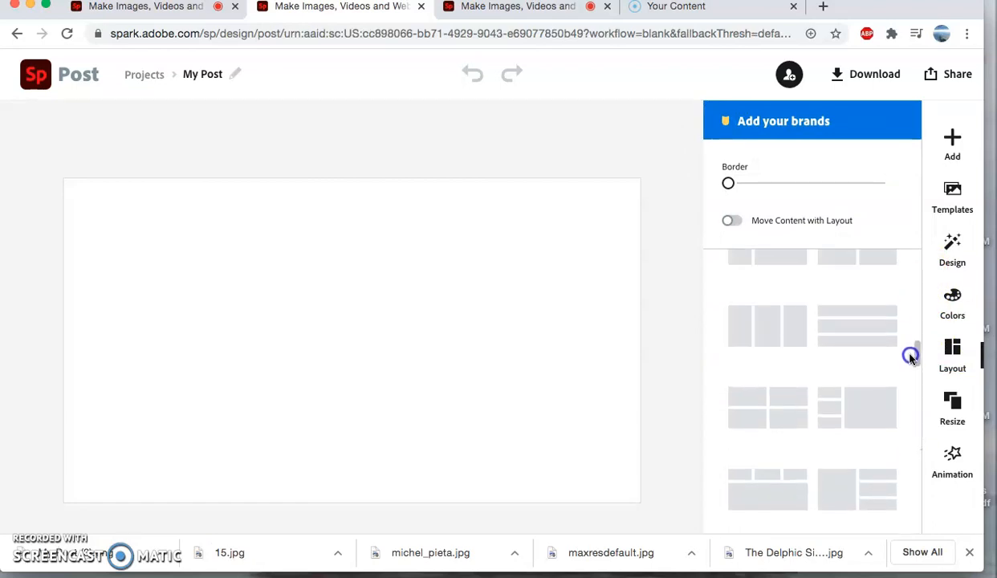
pyautogui.click(779, 405)
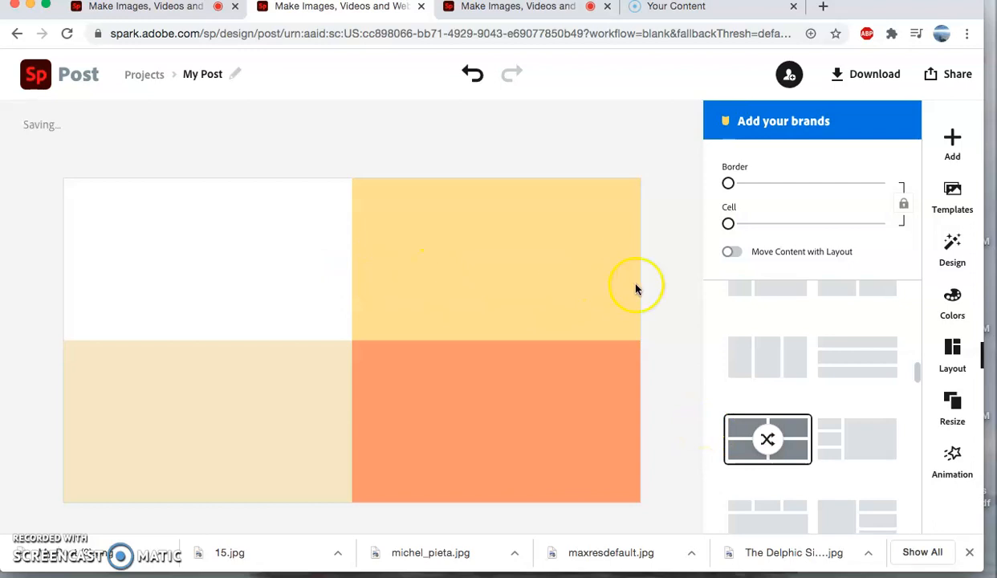
pyautogui.moveTo(916, 374); pyautogui.dragTo(917, 380)
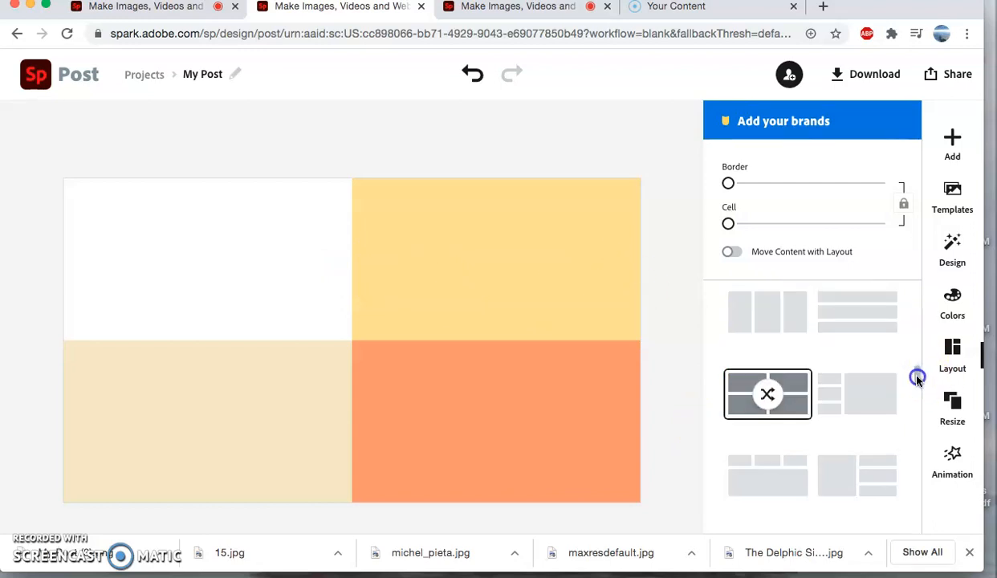
# - Upload 15.jpg from Downloads and pin it to the background in the collage's upper-left cell
pyautogui.click(219, 240)
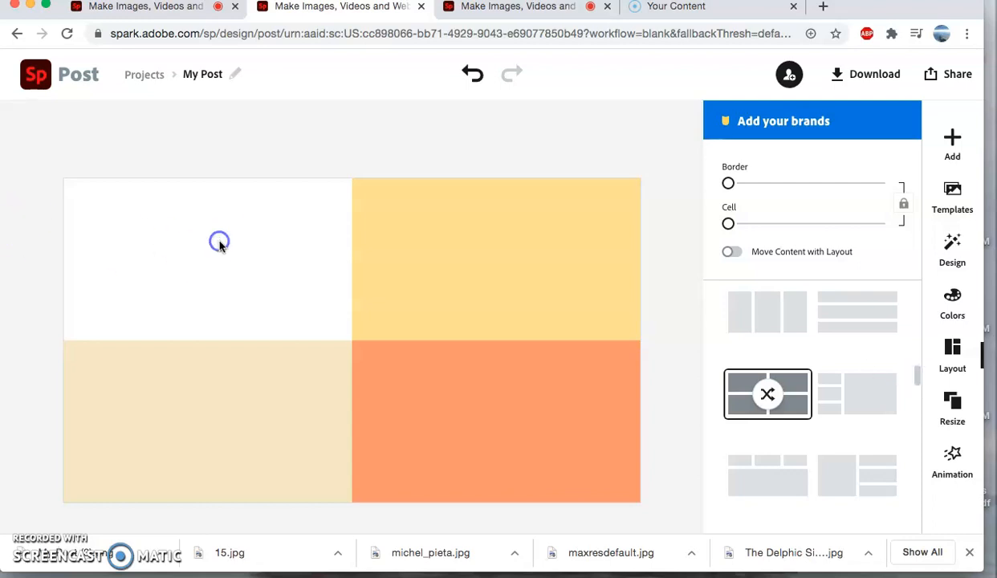
pyautogui.click(954, 137)
pyautogui.click(785, 142)
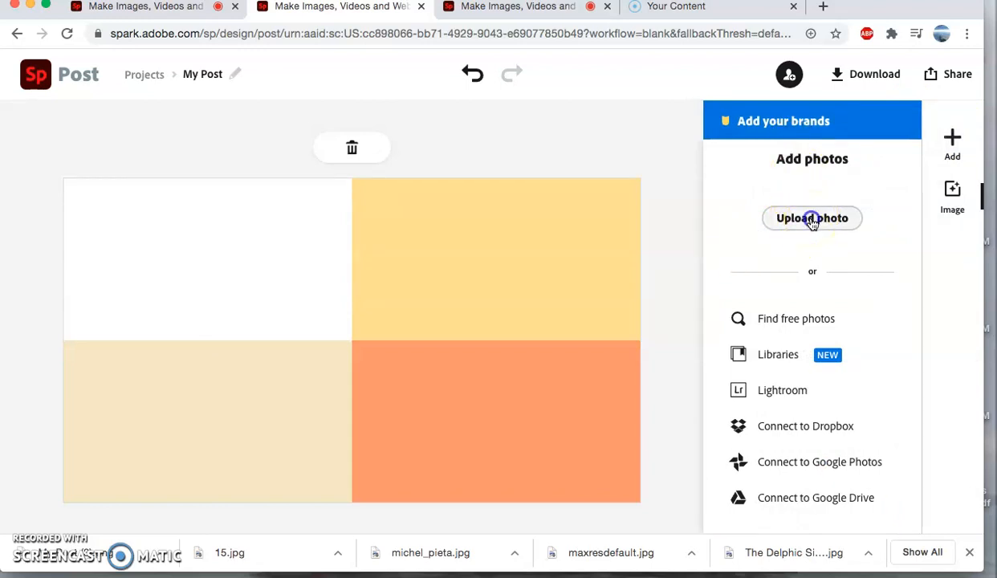
pyautogui.click(812, 220)
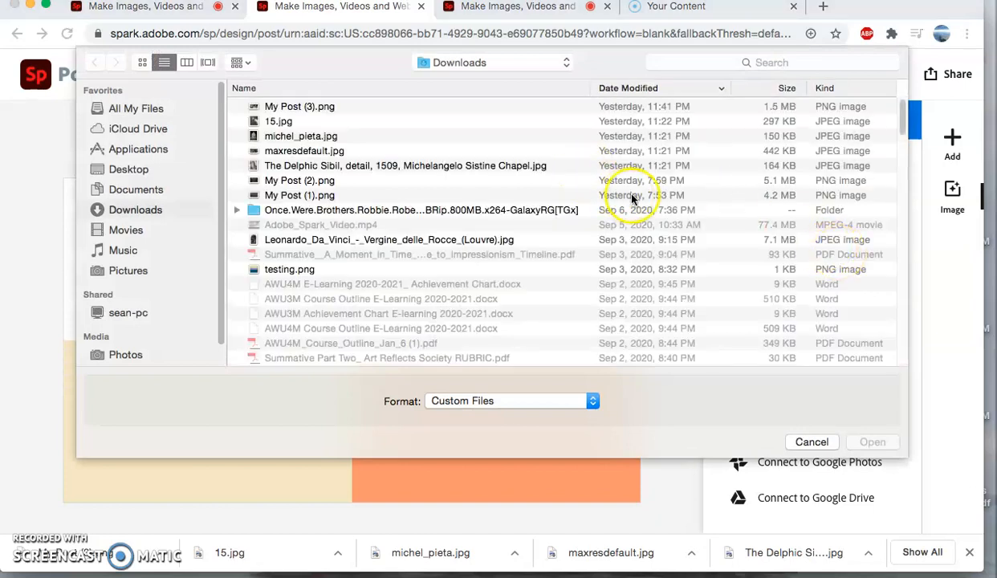
pyautogui.doubleClick(253, 122)
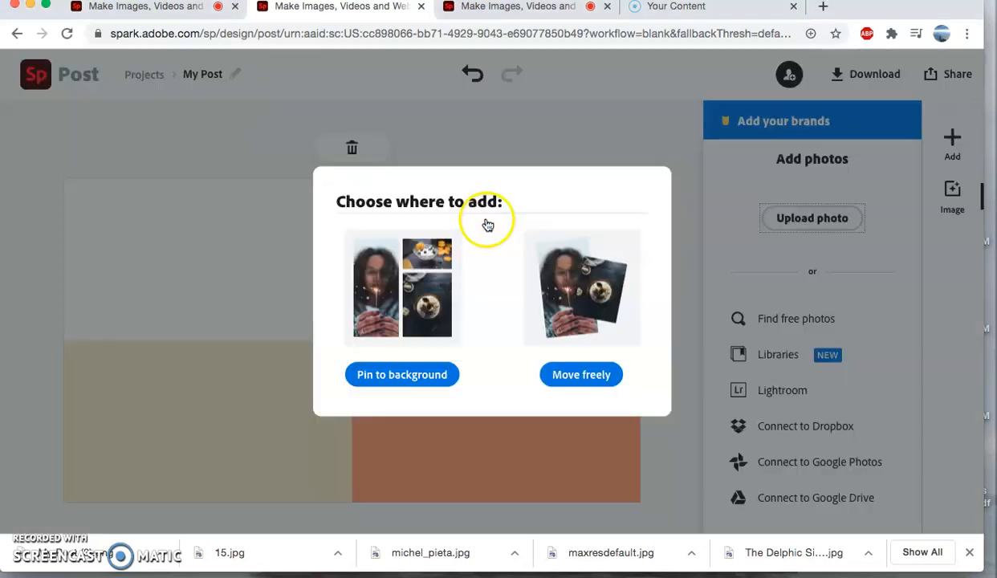
pyautogui.click(419, 376)
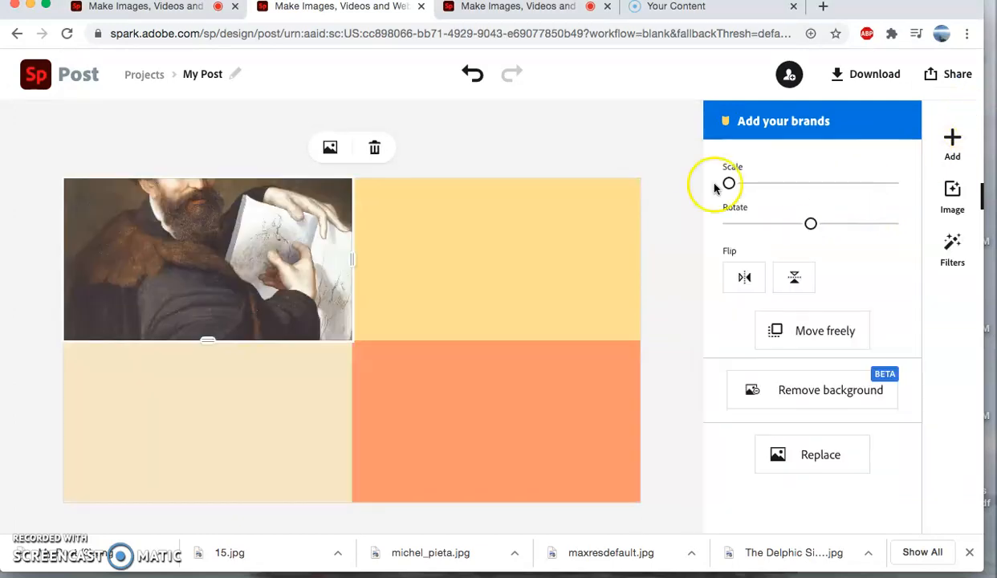
# - Upload michel_pieta.jpg from Downloads and add it to the collage
pyautogui.click(955, 139)
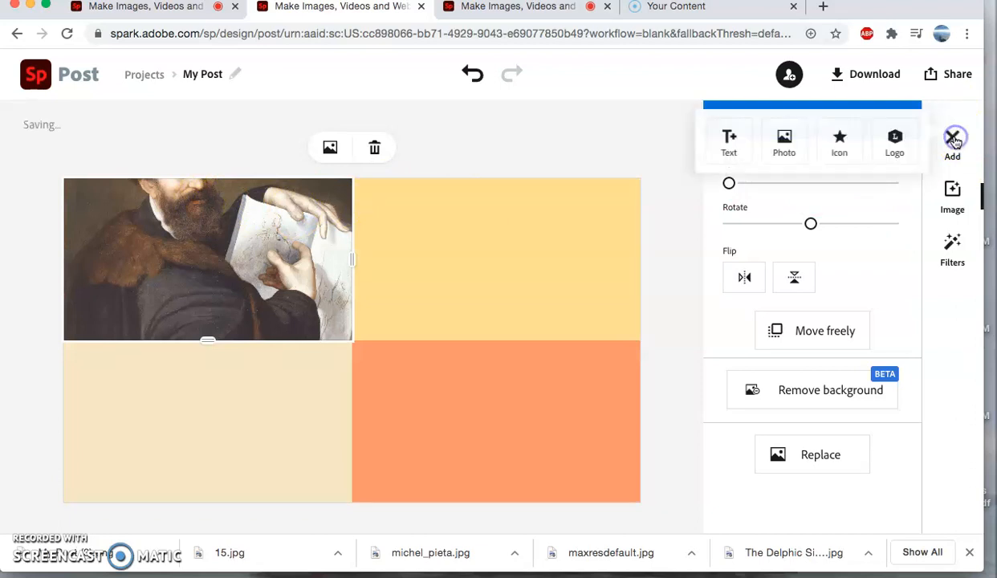
pyautogui.click(782, 142)
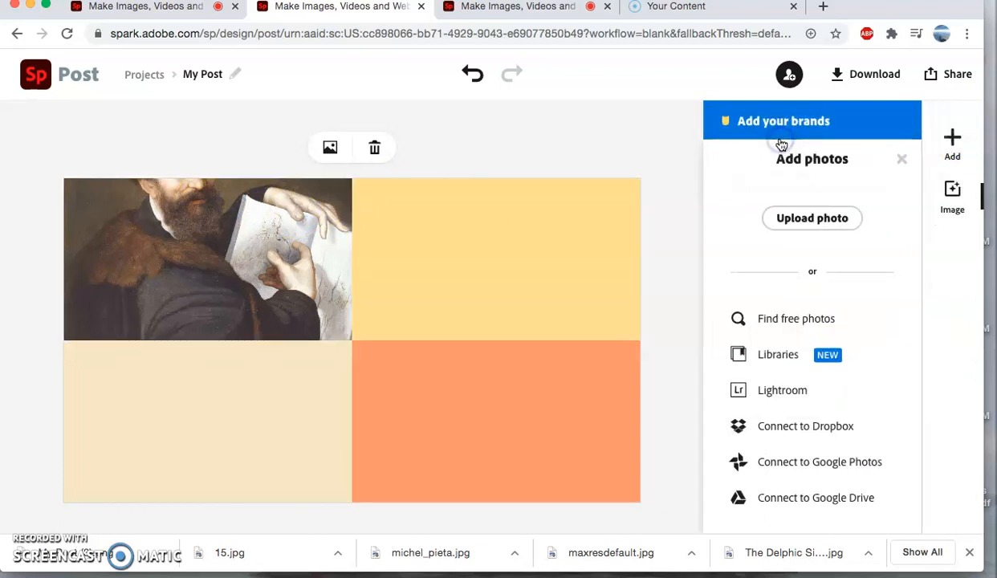
pyautogui.click(817, 218)
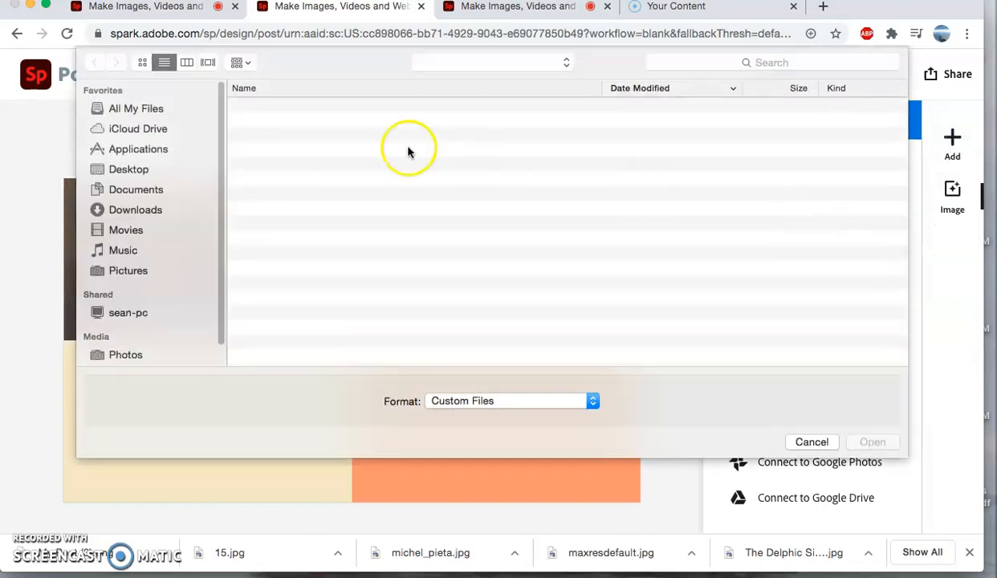
pyautogui.doubleClick(254, 136)
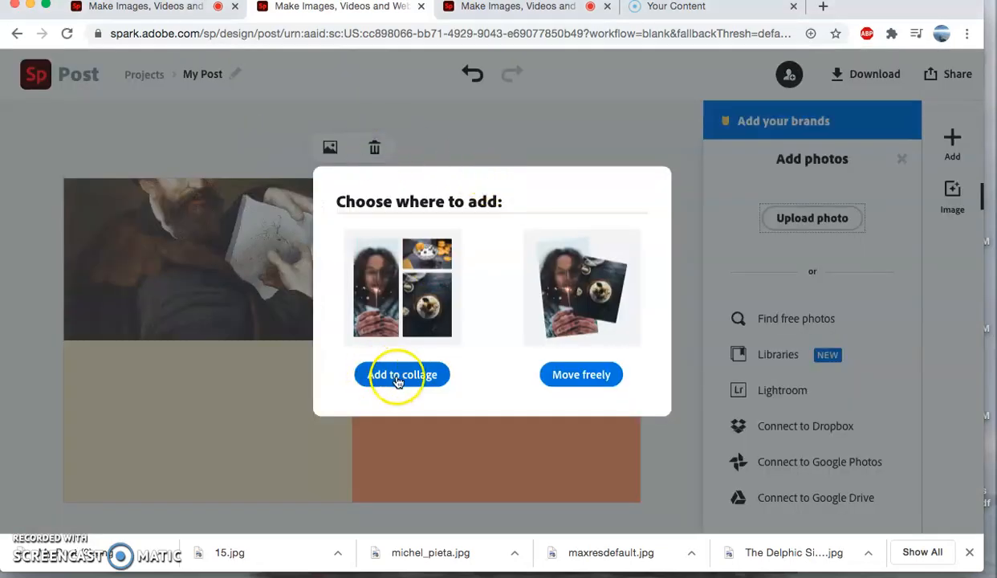
pyautogui.click(397, 377)
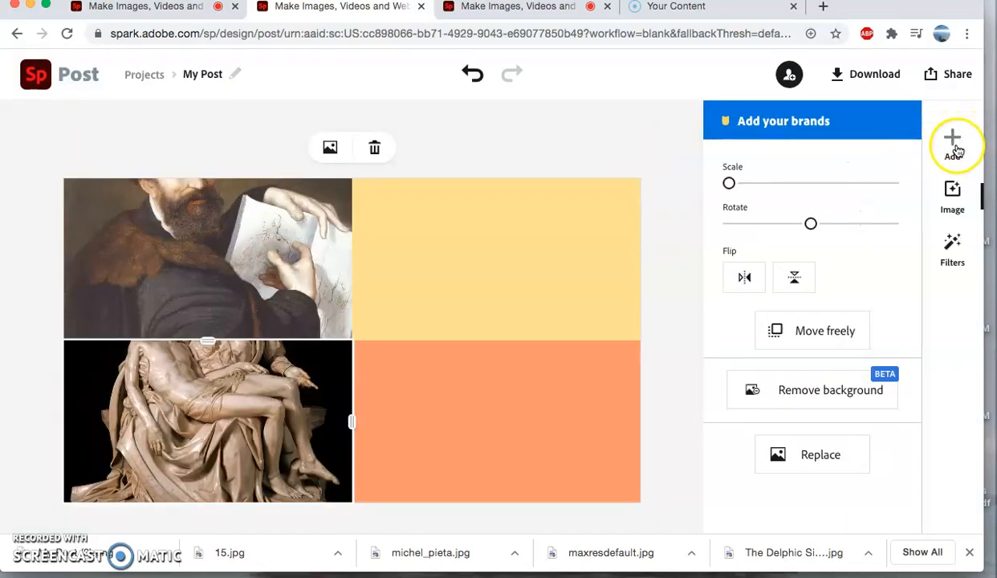
# - Upload maxresdefault.jpg from Downloads and add it to the collage
pyautogui.click(952, 137)
pyautogui.click(785, 143)
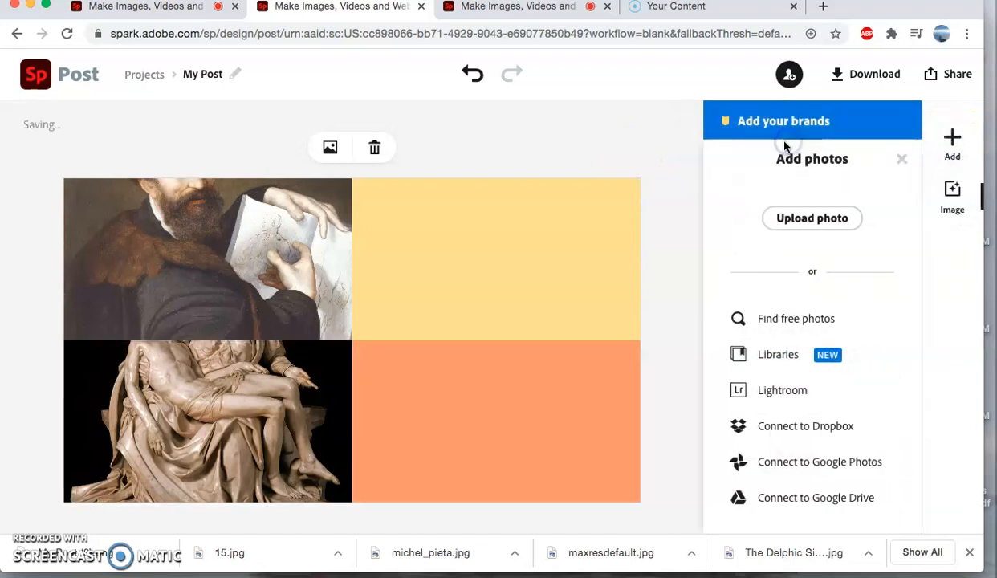
pyautogui.click(808, 217)
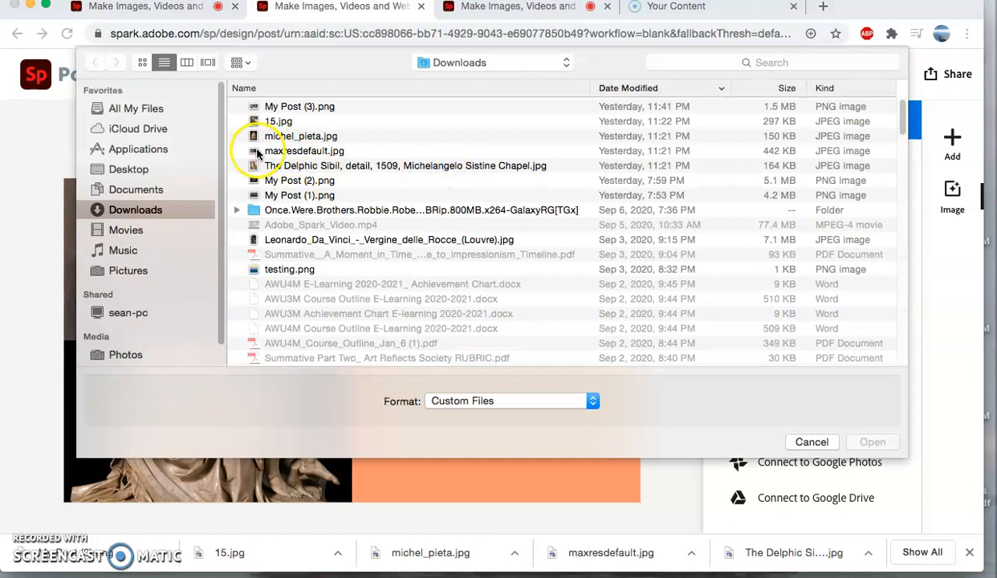
pyautogui.doubleClick(250, 150)
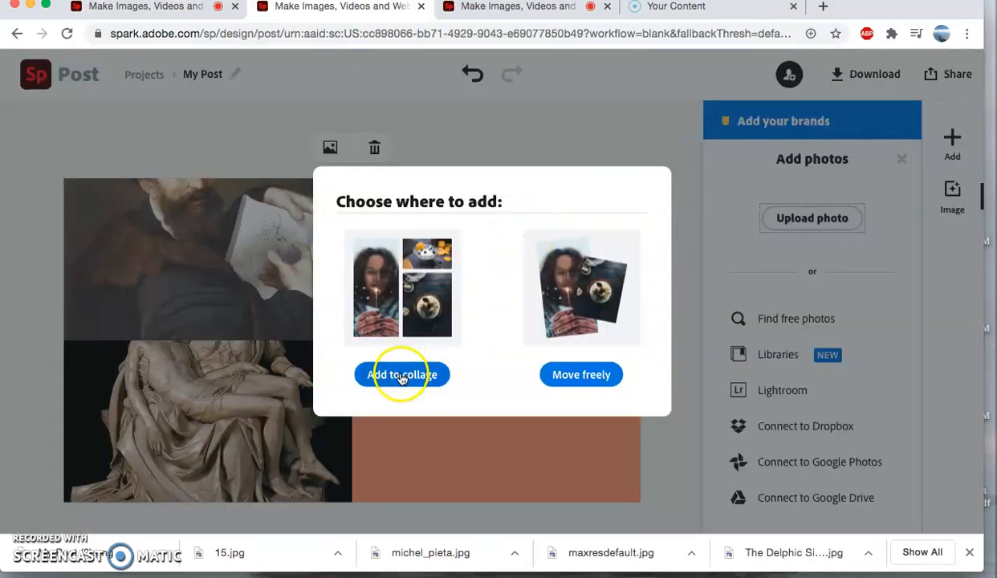
pyautogui.click(402, 374)
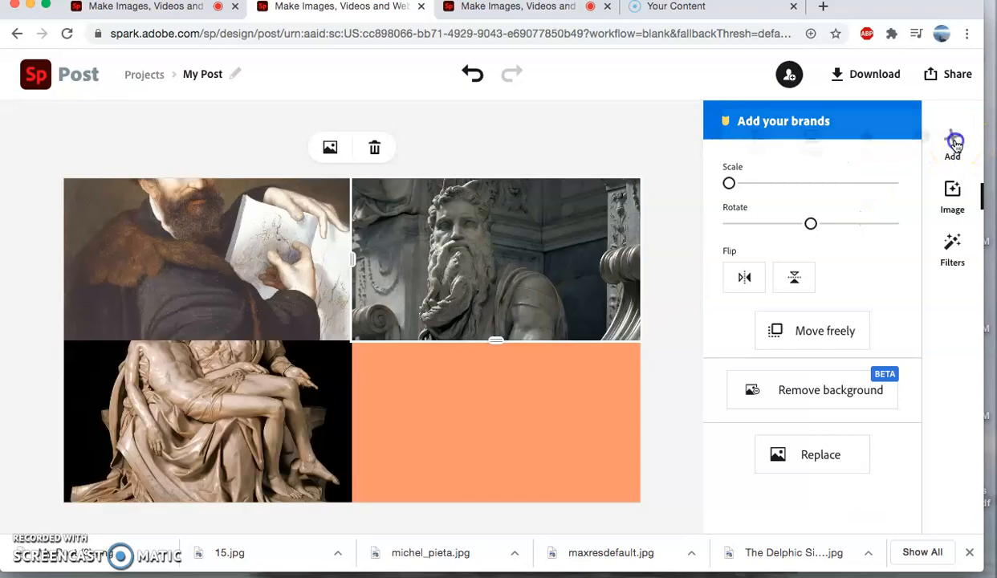
# - Upload the Delphic Sibil Sistine Chapel detail from Downloads and add it to the collage
pyautogui.click(954, 141)
pyautogui.click(841, 144)
pyautogui.click(783, 143)
pyautogui.click(804, 218)
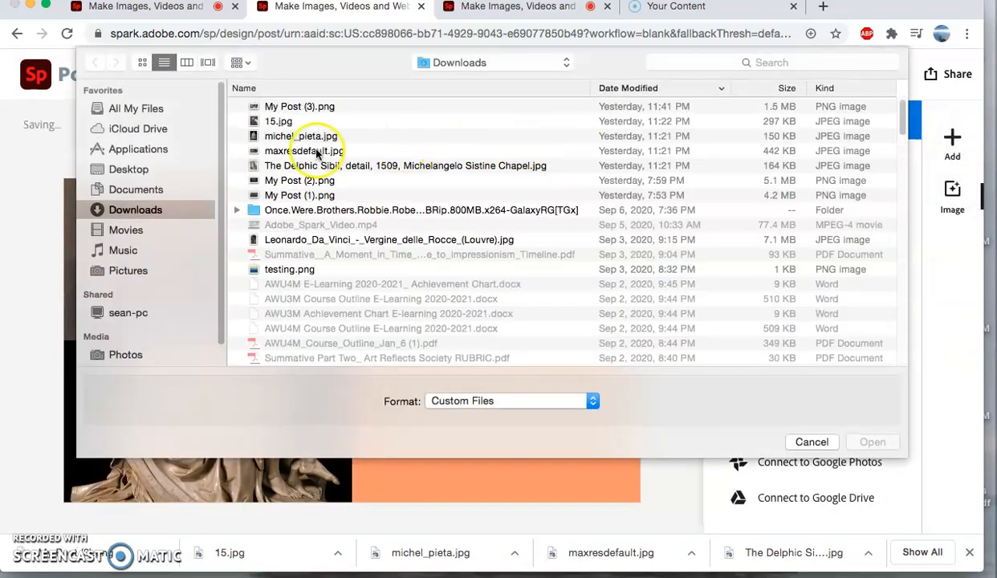
pyautogui.doubleClick(261, 166)
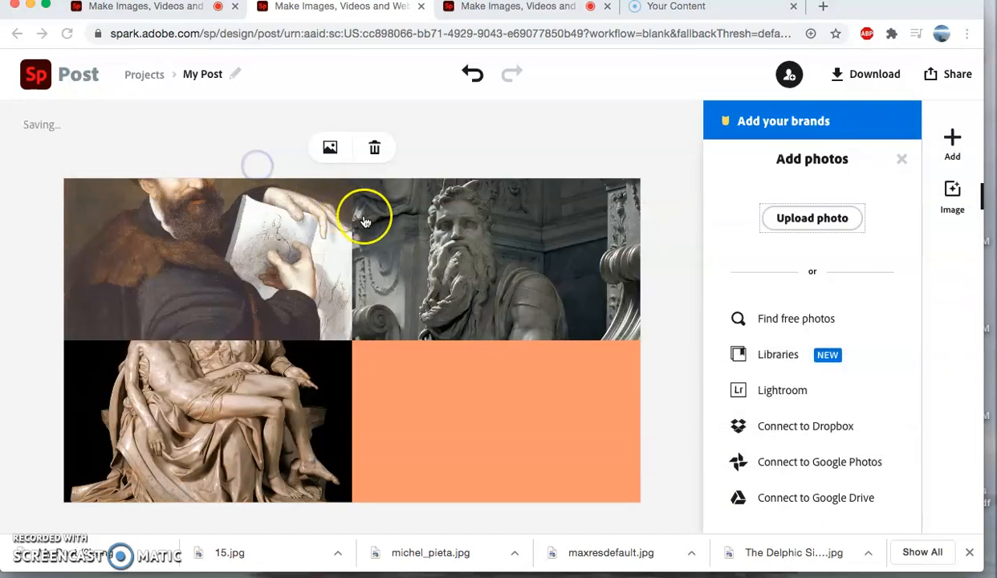
pyautogui.click(405, 374)
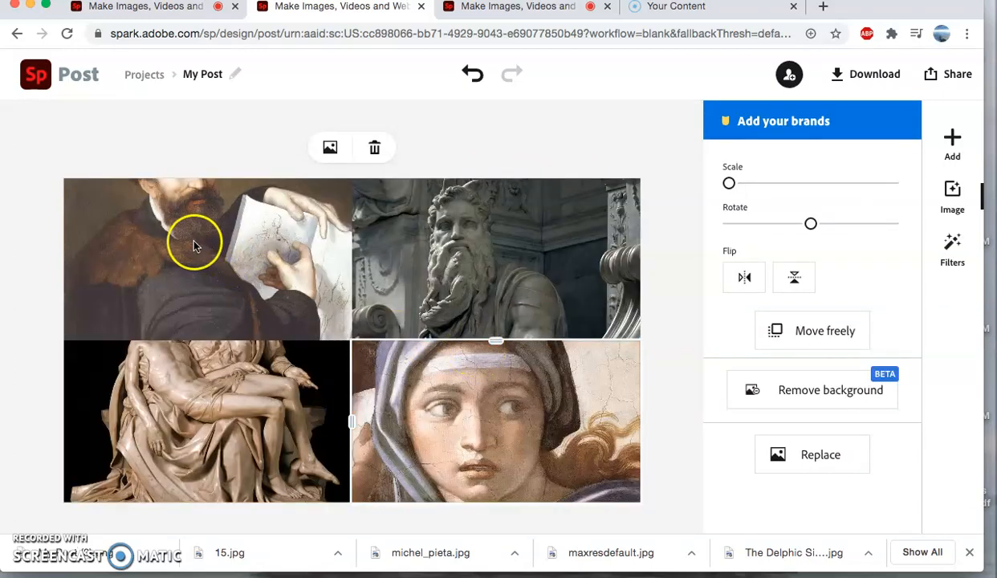
# - Shift the portrait and the Pietà photo downward within their collage cells so the heads are in frame
pyautogui.moveTo(196, 237); pyautogui.dragTo(198, 299)
pyautogui.moveTo(224, 386); pyautogui.dragTo(218, 482)
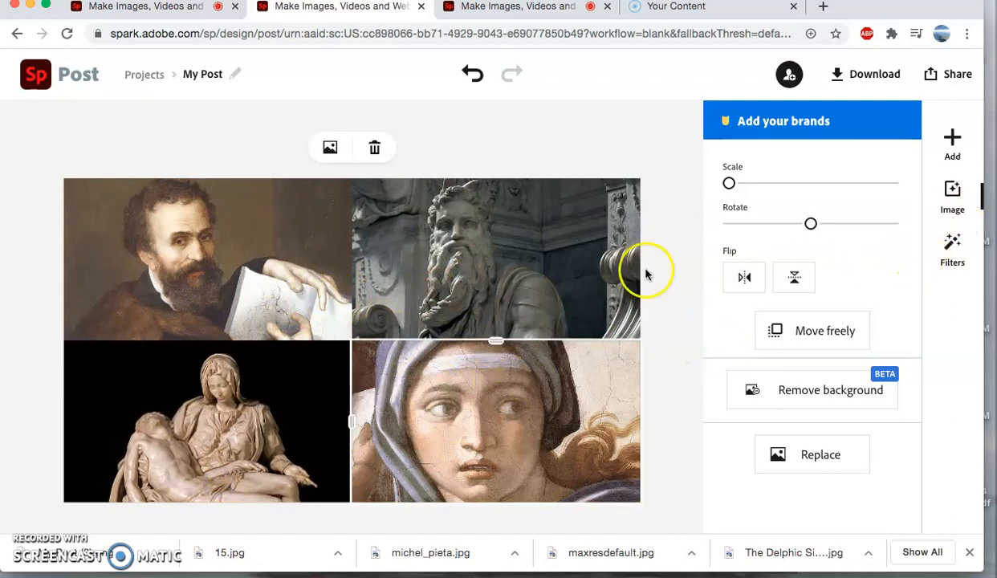
pyautogui.click(668, 229)
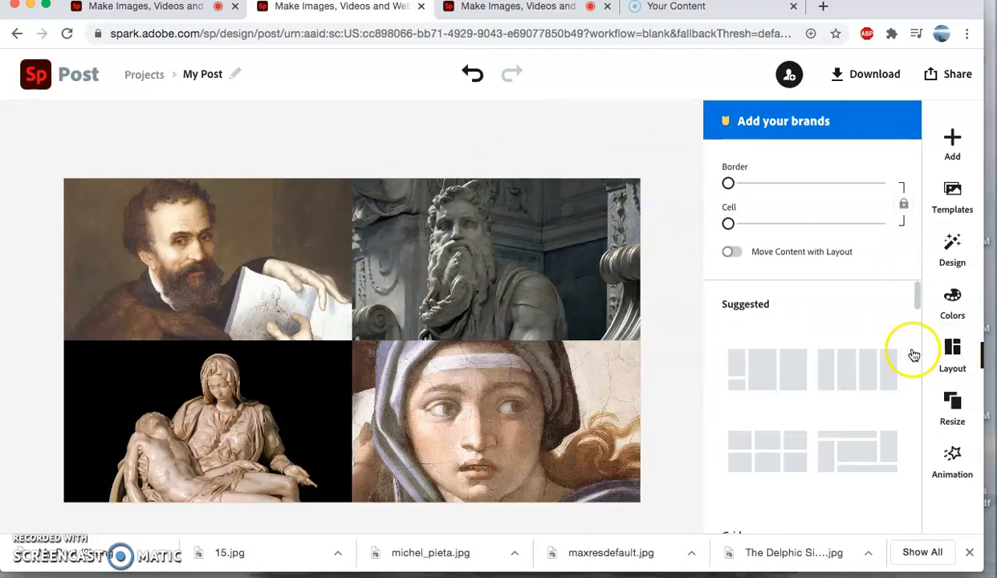
# - Change the collage to the layout with three small stacked cells beside one large cell
pyautogui.click(920, 298)
pyautogui.moveTo(920, 298); pyautogui.dragTo(916, 325)
pyautogui.click(871, 345)
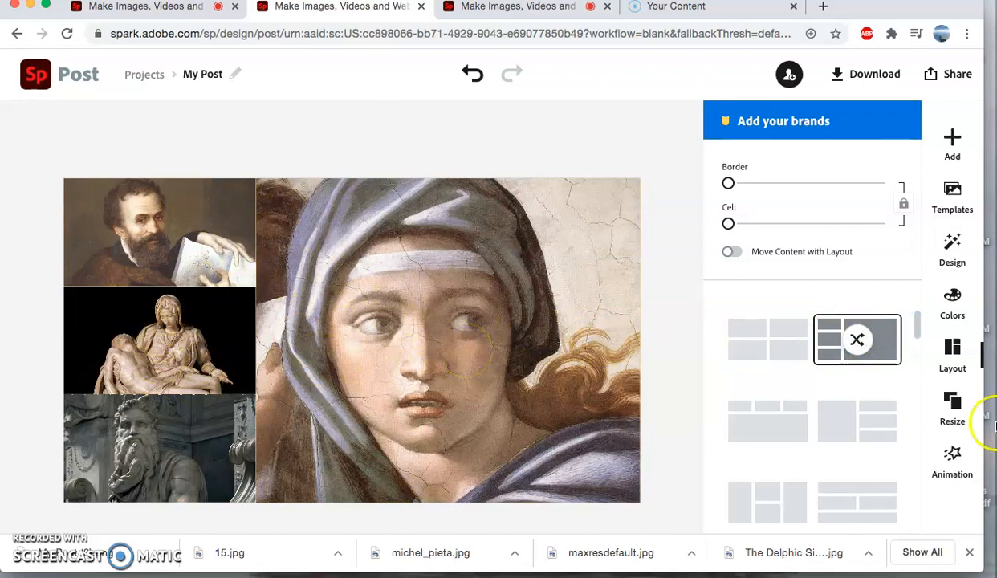
# - Shuffle the photos until the bearded man's portrait fills the large cell, and reposition it to show his whole head
pyautogui.click(856, 343)
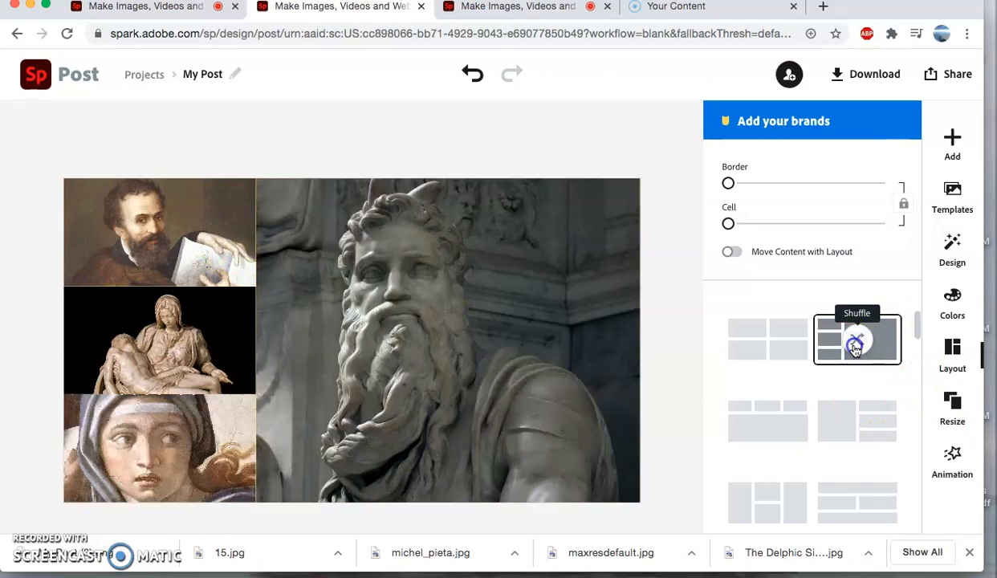
pyautogui.click(855, 343)
pyautogui.click(855, 344)
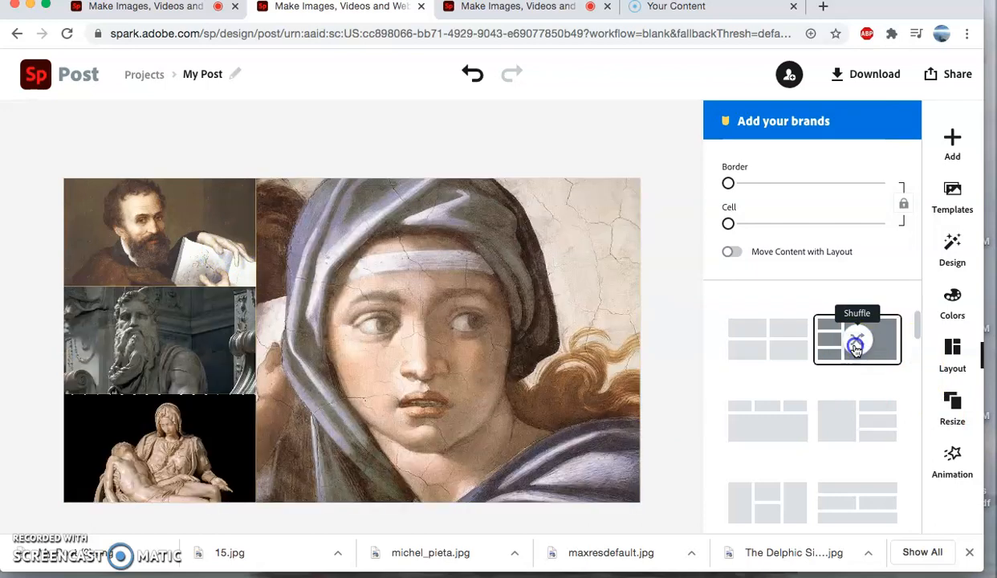
pyautogui.click(855, 345)
pyautogui.click(856, 345)
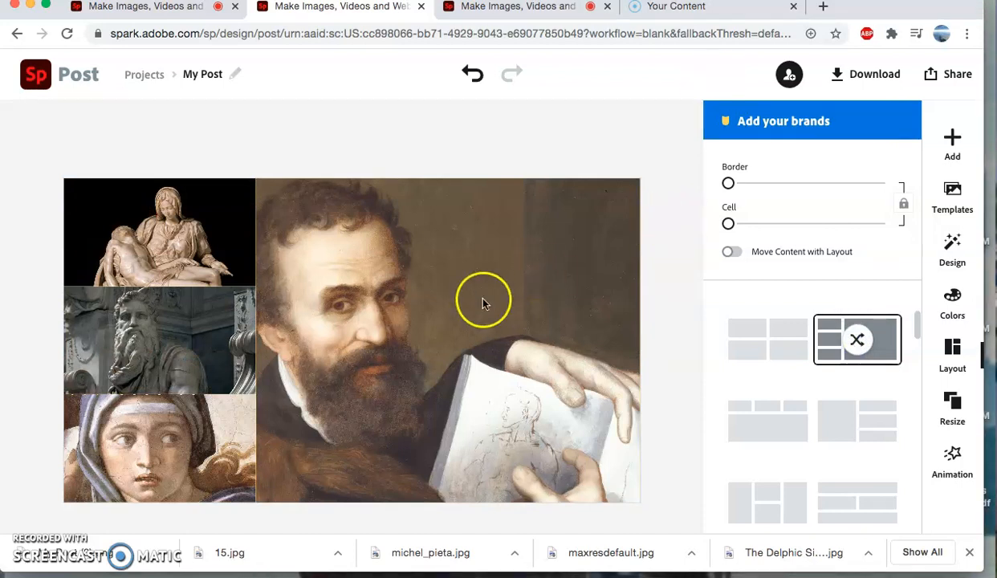
pyautogui.moveTo(378, 326); pyautogui.dragTo(436, 335)
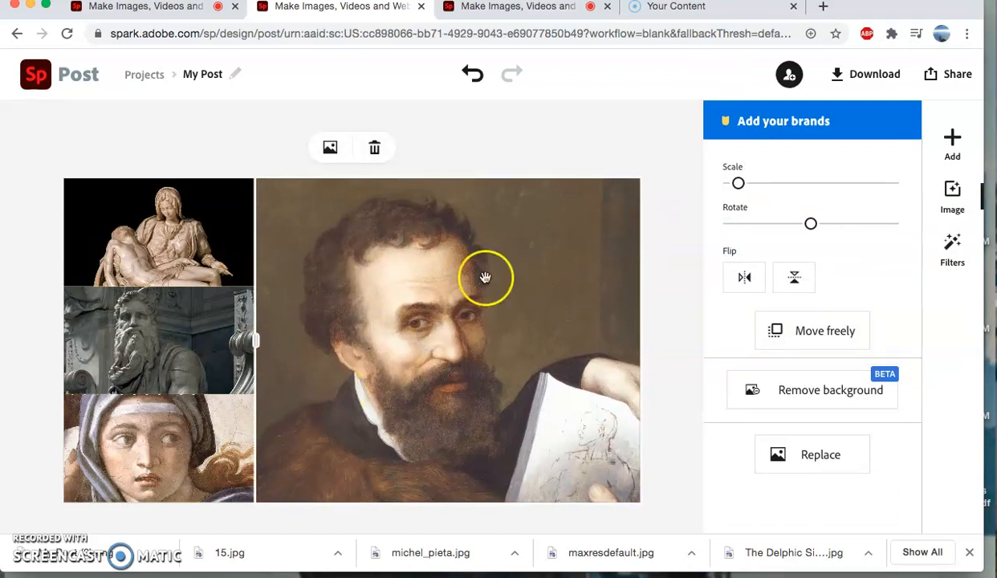
pyautogui.click(449, 160)
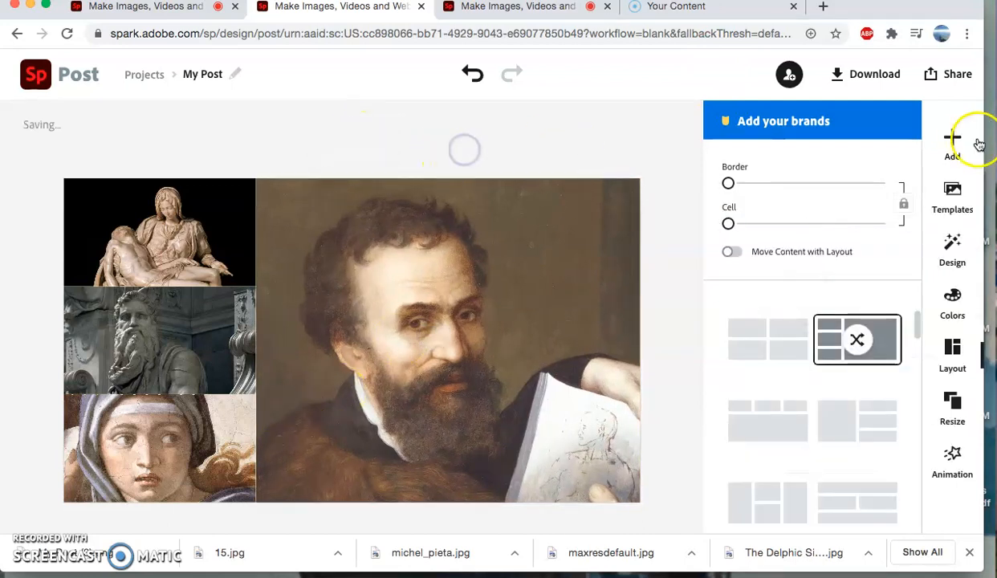
# - Add a new text element reading "Michelangelo" to the collage
pyautogui.click(953, 141)
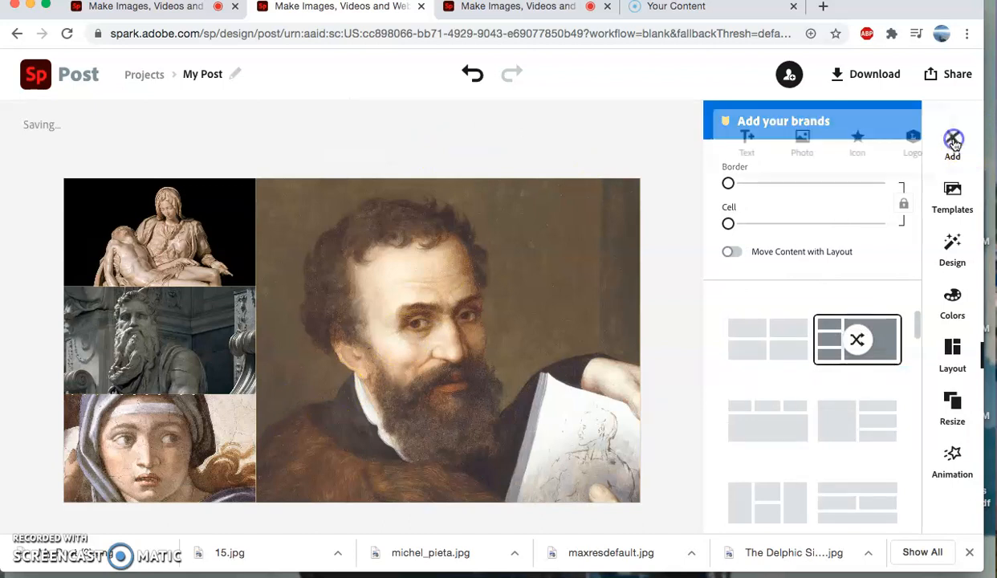
pyautogui.click(731, 150)
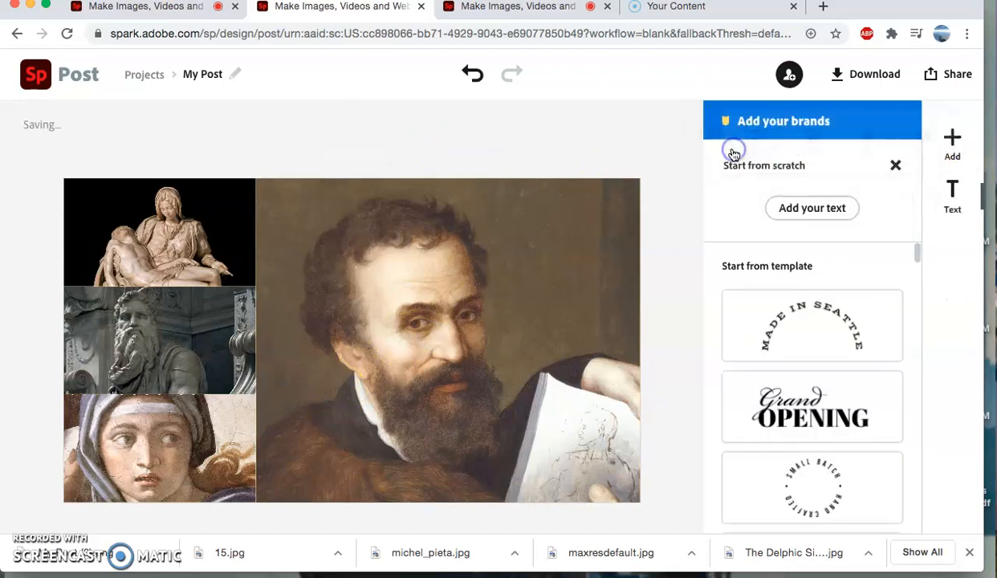
pyautogui.click(798, 210)
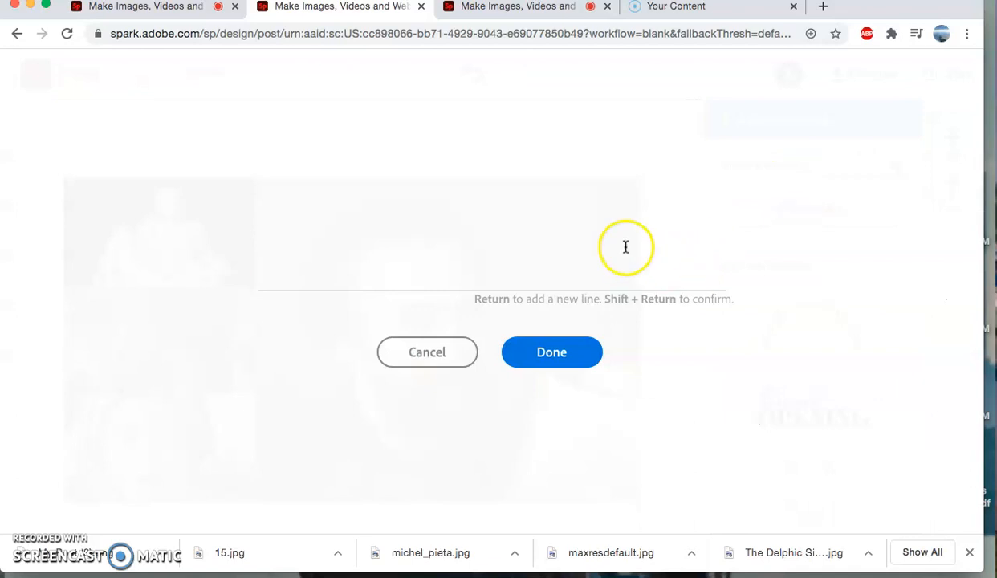
pyautogui.write('Mich')
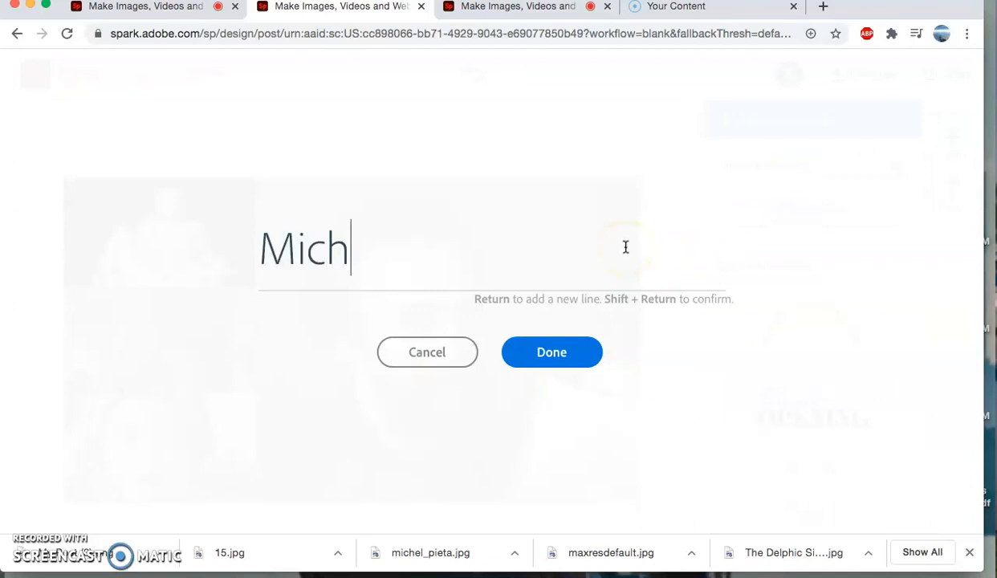
pyautogui.write('elangelo')
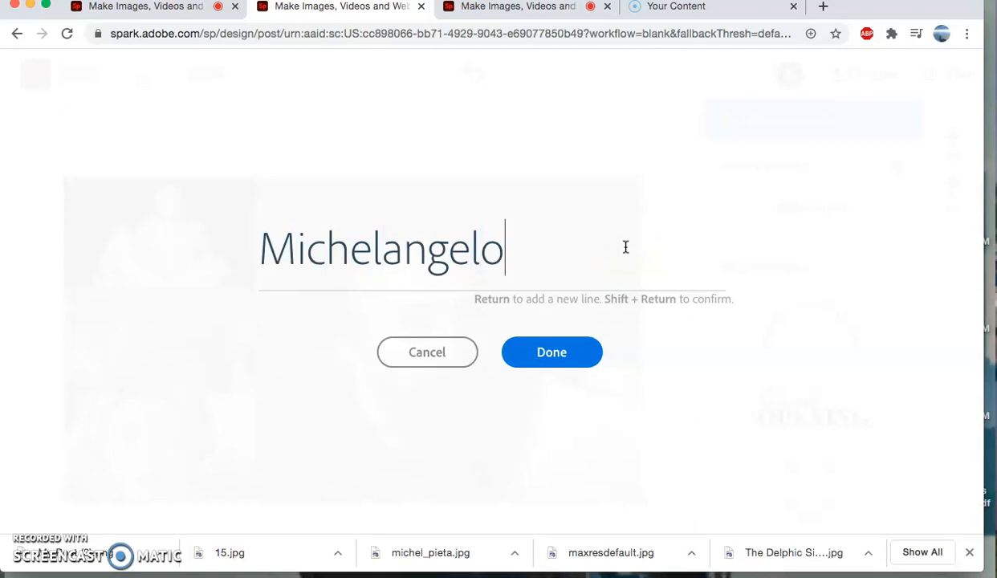
pyautogui.click(561, 351)
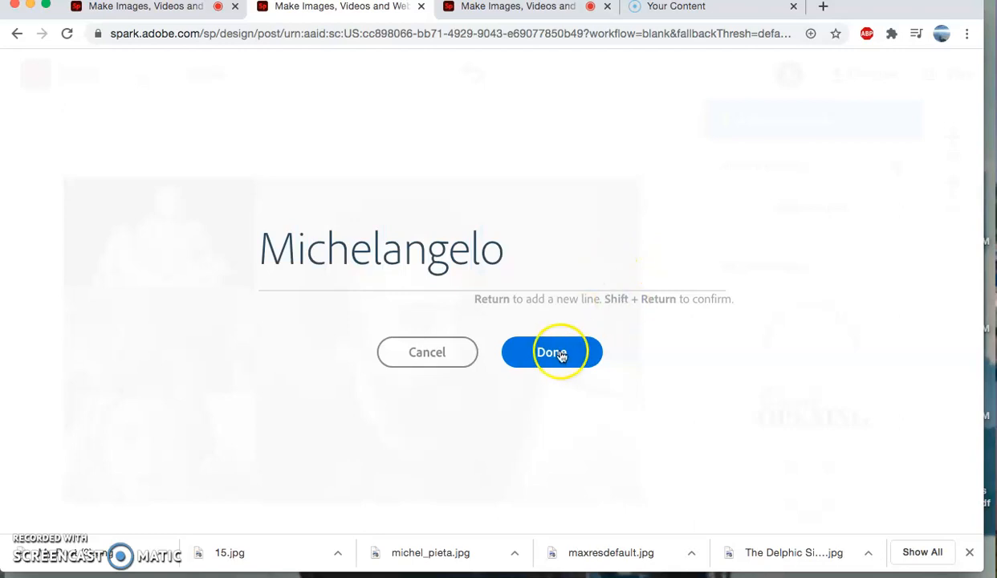
# - Place the Michelangelo text over the lower part of the large portrait, centred below the beard
pyautogui.moveTo(376, 351); pyautogui.dragTo(472, 448)
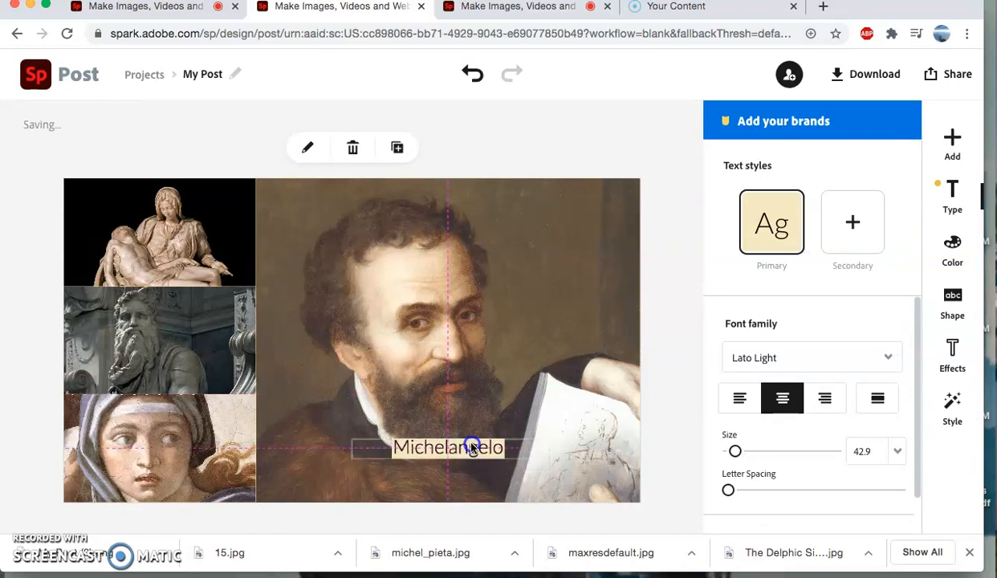
pyautogui.moveTo(475, 447); pyautogui.dragTo(476, 447)
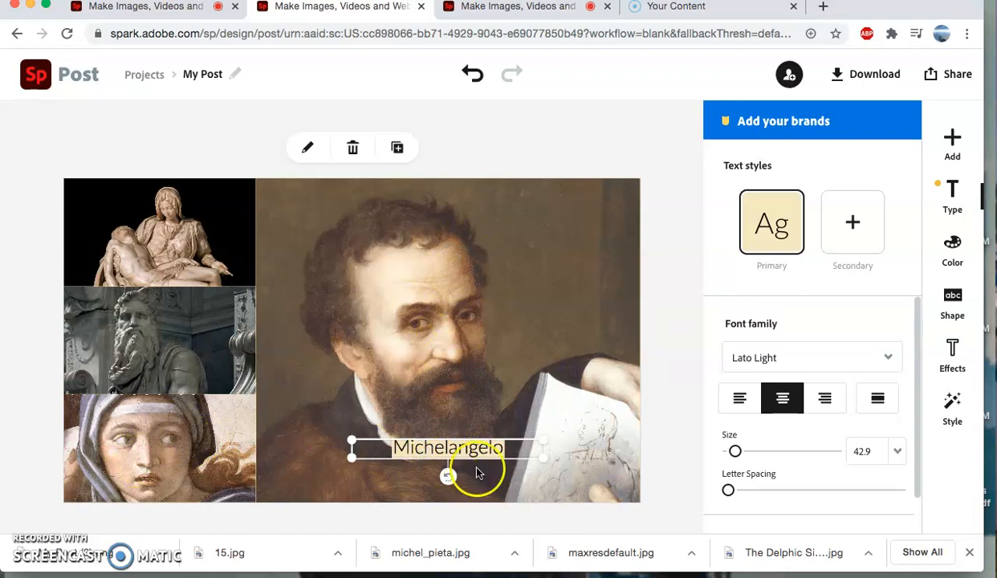
pyautogui.click(506, 405)
pyautogui.click(663, 331)
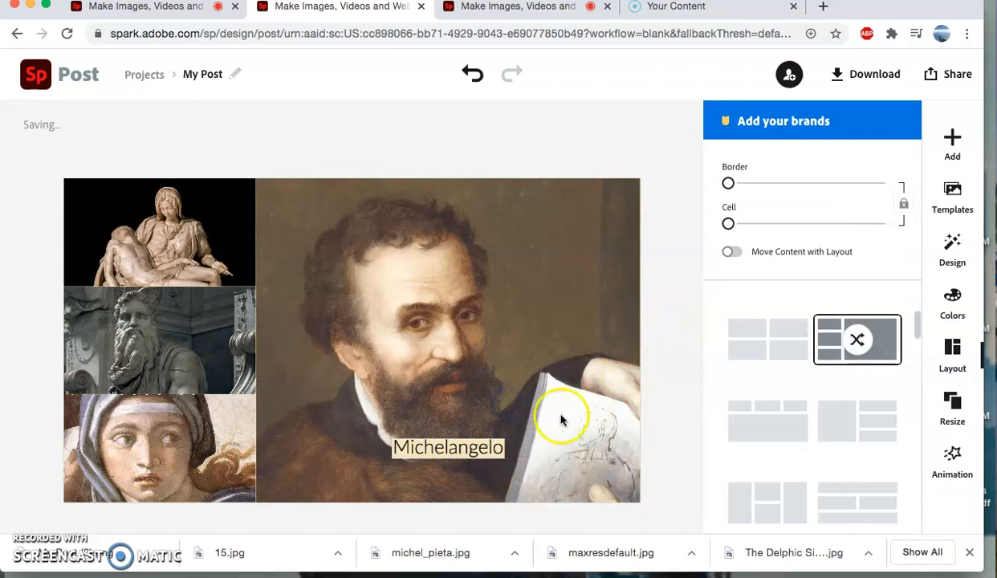
# - Restyle the Michelangelo text with a suggested style that uses bold black capitals on a white box
pyautogui.click(447, 450)
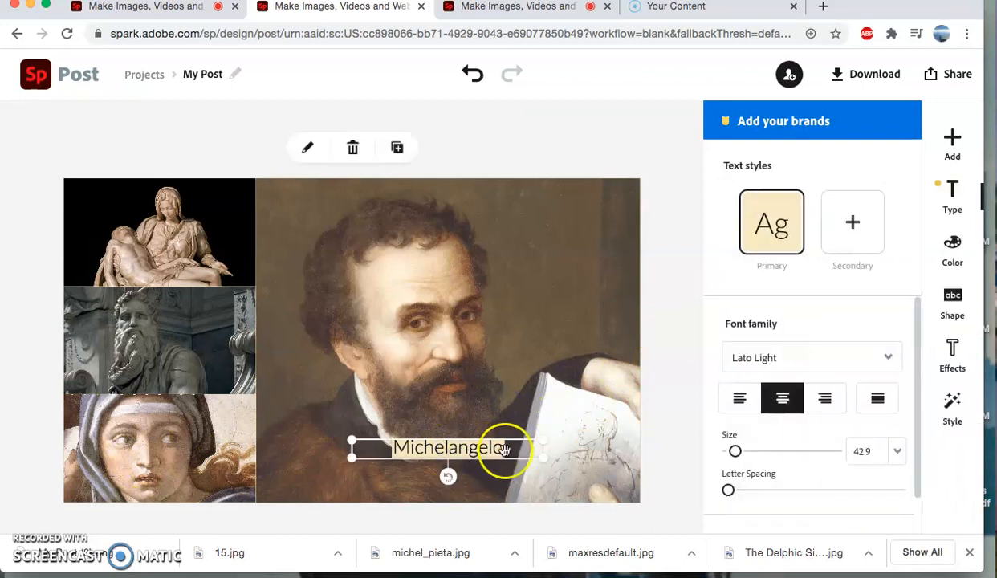
pyautogui.click(950, 406)
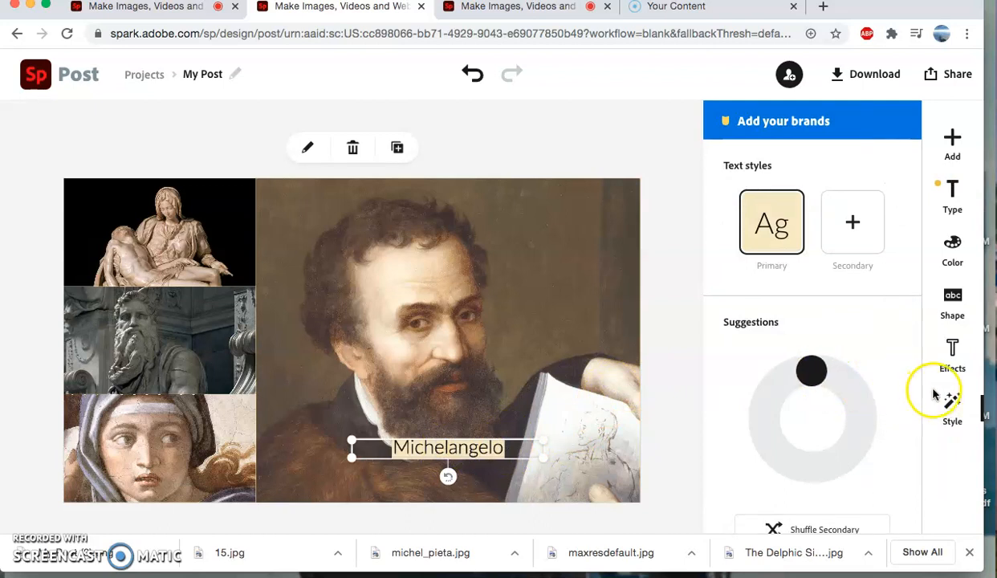
pyautogui.click(816, 375)
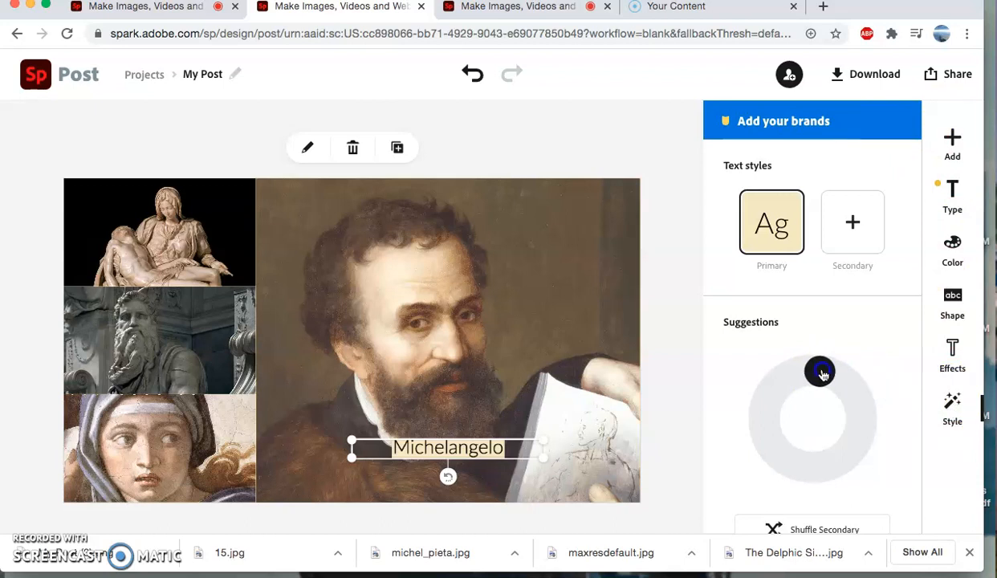
pyautogui.moveTo(827, 377); pyautogui.dragTo(830, 441)
pyautogui.click(674, 367)
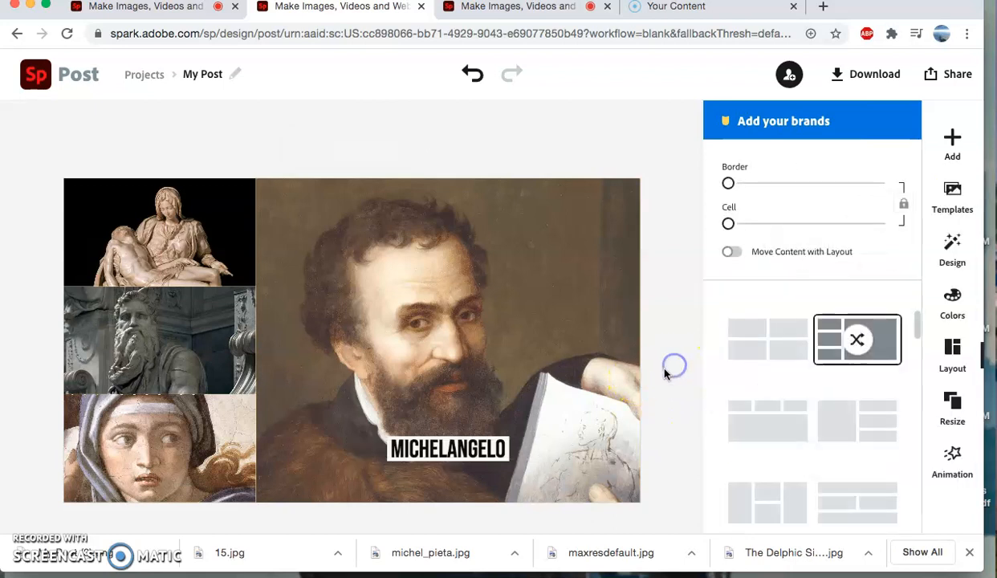
pyautogui.click(472, 74)
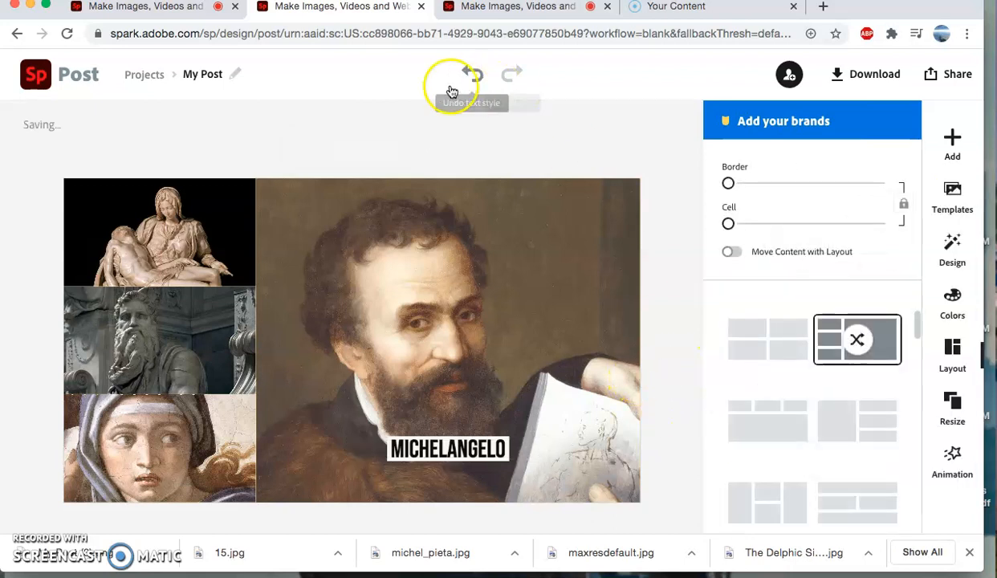
pyautogui.click(521, 138)
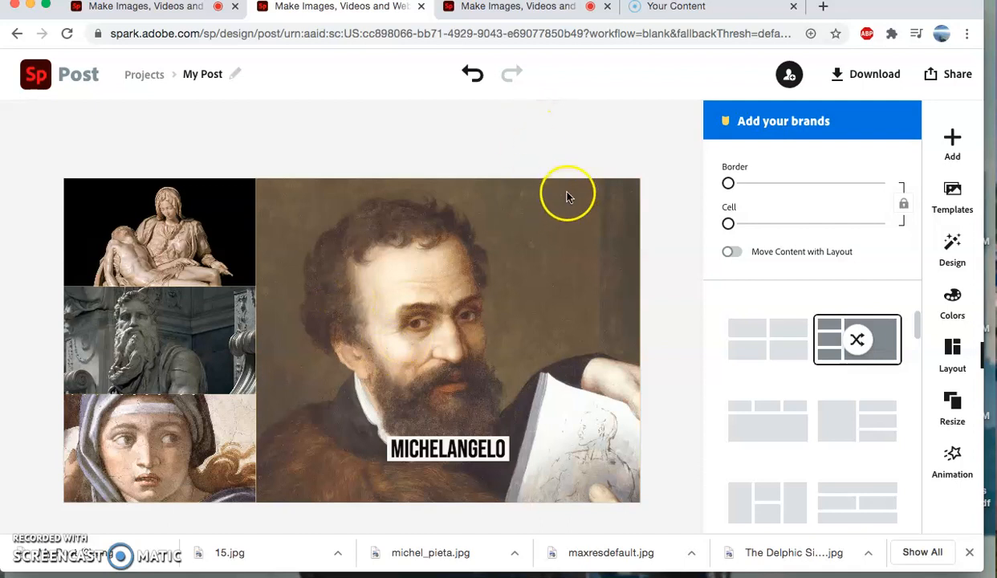
# - Download the finished collage as a PNG and switch to the Spark Video project
pyautogui.click(502, 7)
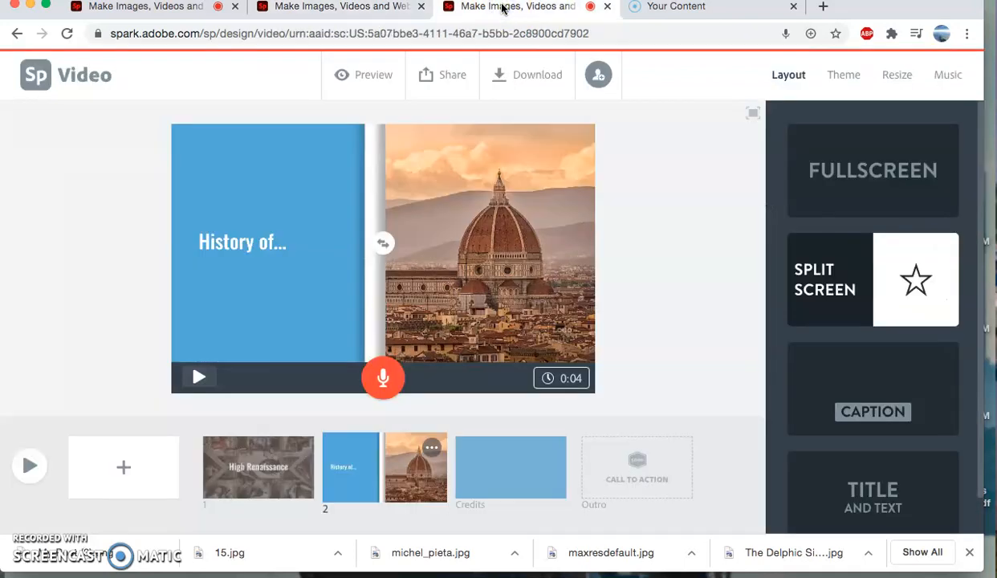
pyautogui.click(361, 7)
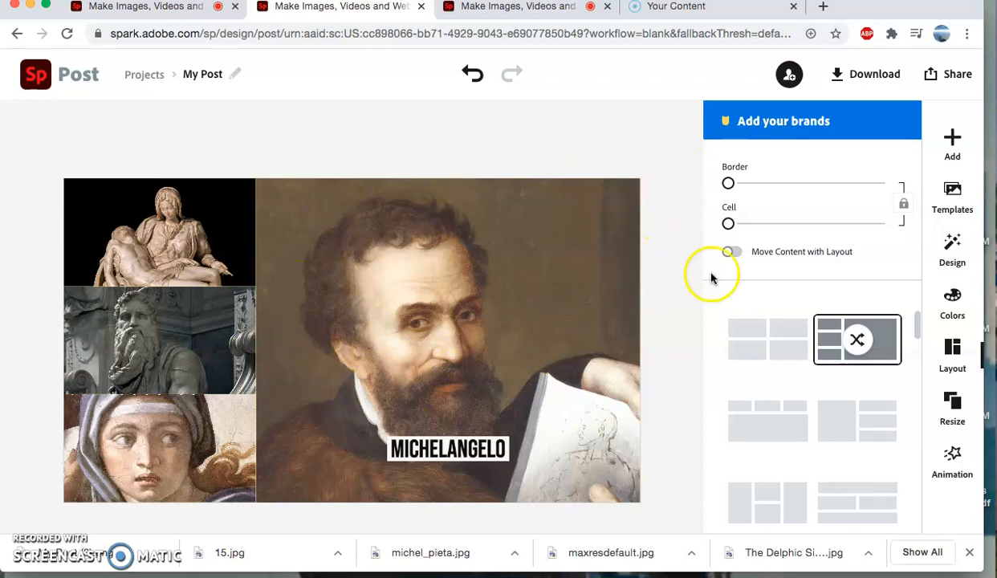
pyautogui.click(859, 74)
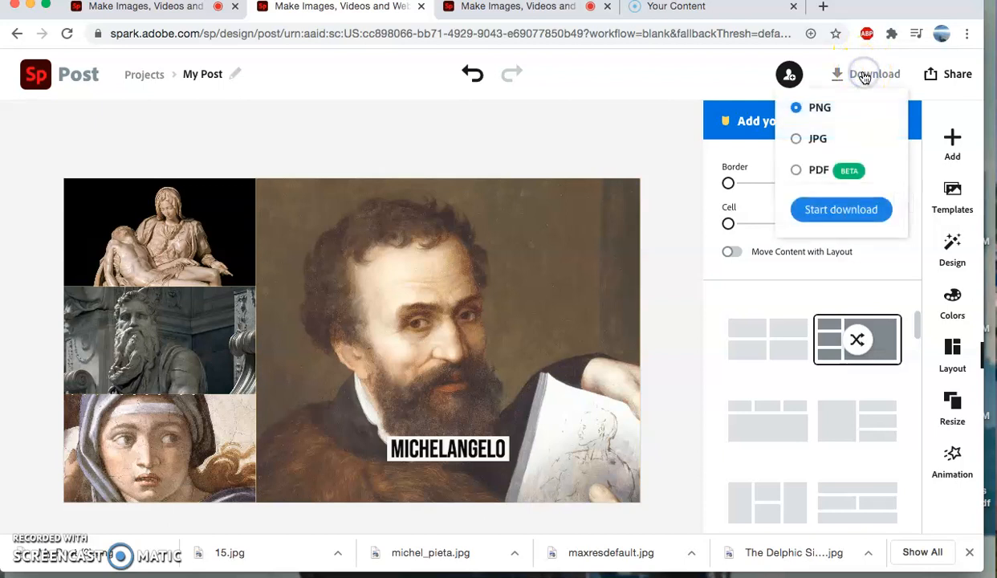
pyautogui.click(851, 216)
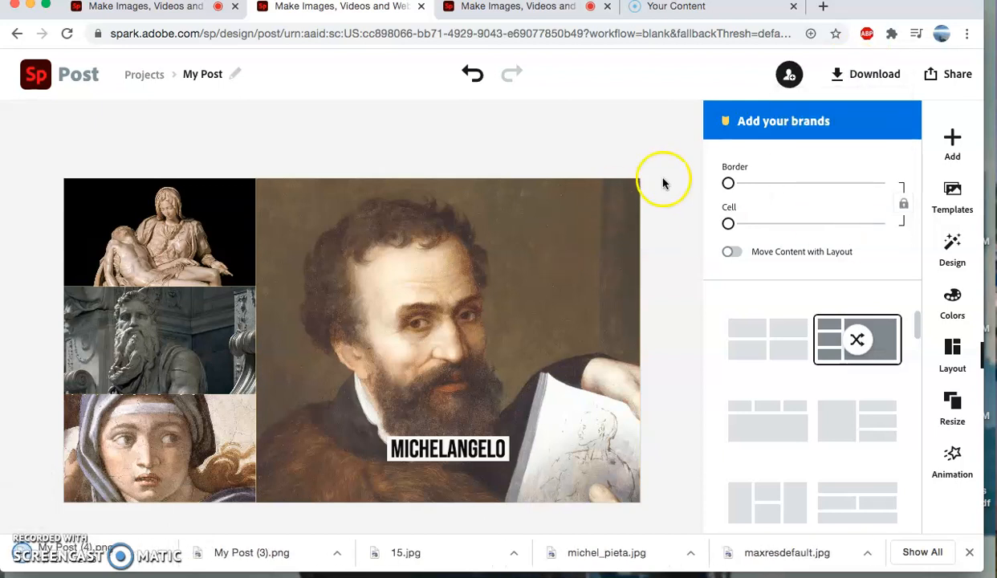
pyautogui.click(497, 8)
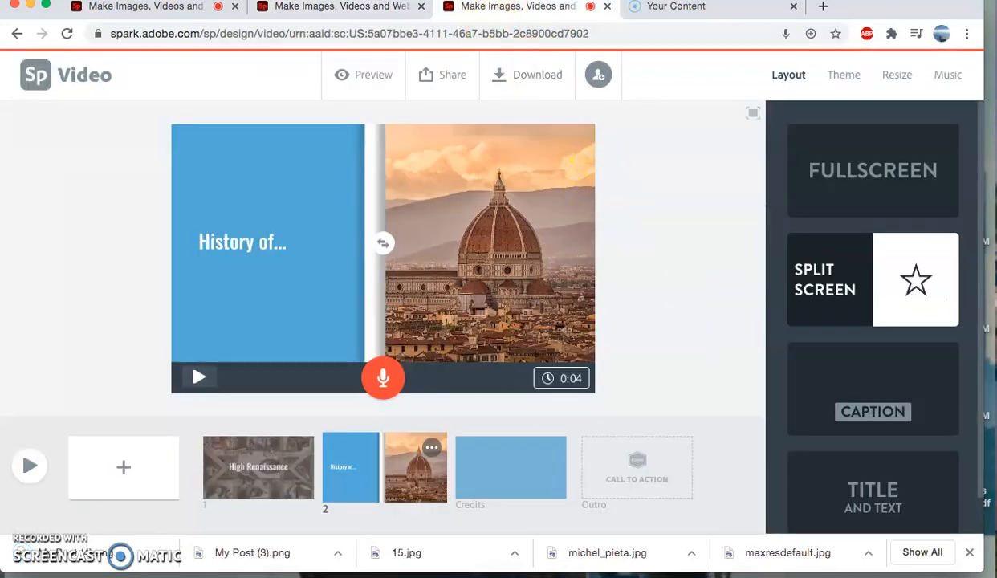
# - Add a third slide to the video and fill it with the uploaded collage photo "My Post (4).png" from Downloads
pyautogui.click(120, 474)
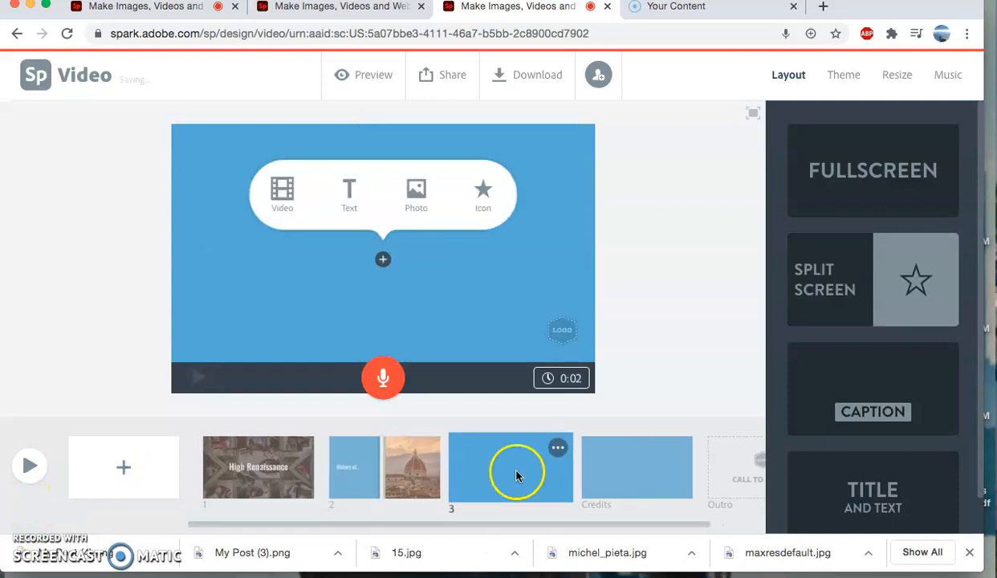
pyautogui.click(416, 194)
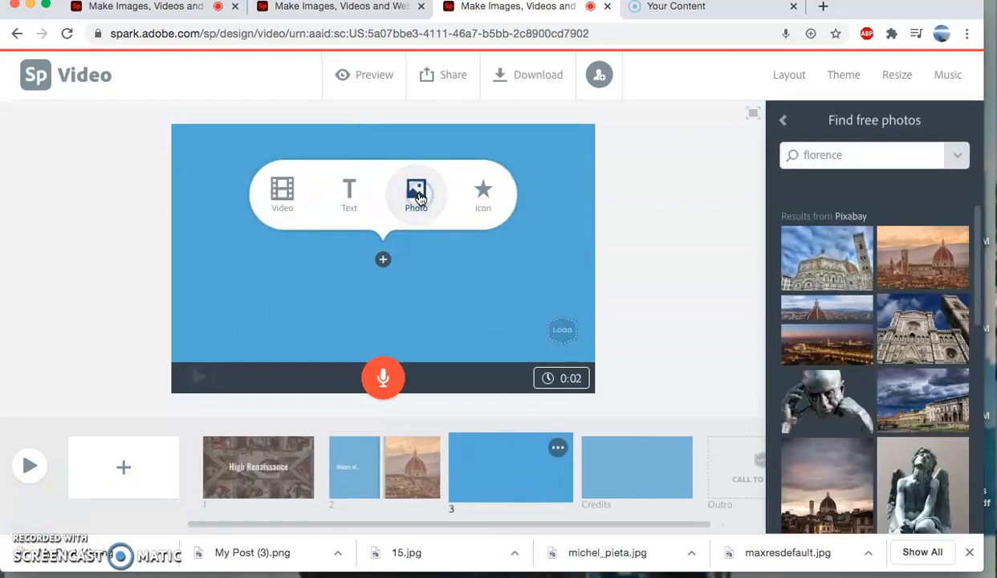
pyautogui.click(415, 194)
pyautogui.click(865, 180)
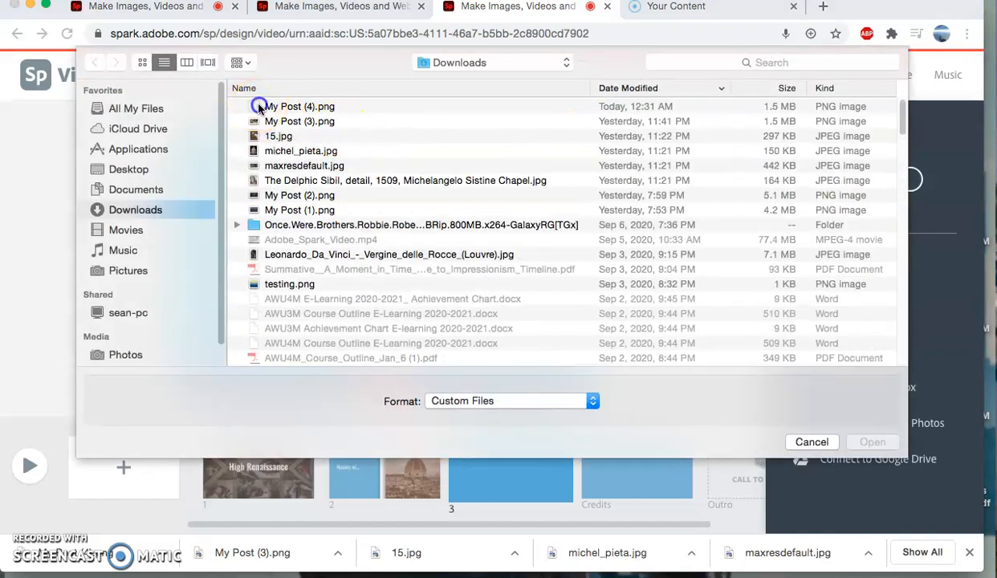
pyautogui.click(259, 107)
pyautogui.doubleClick(258, 107)
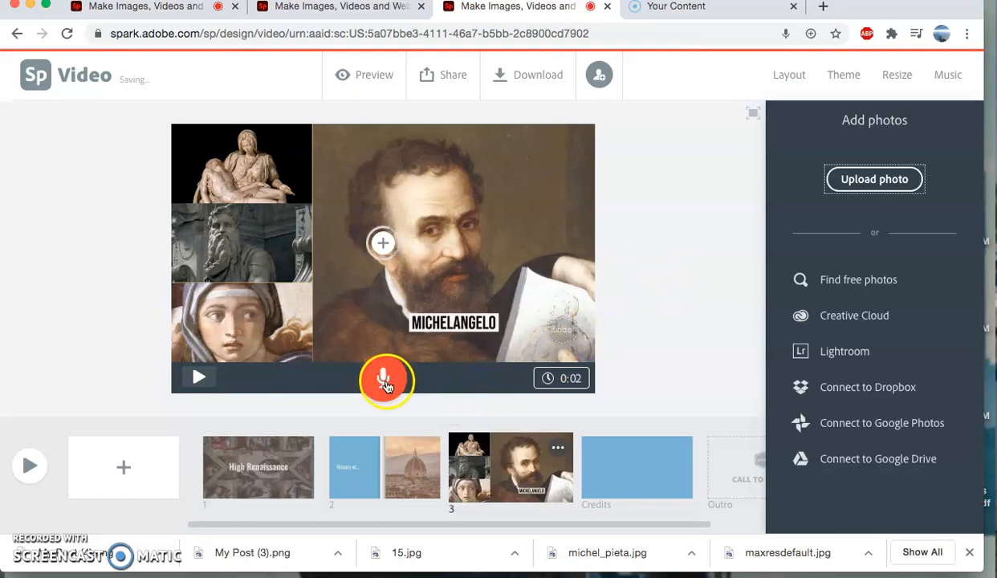
pyautogui.click(661, 316)
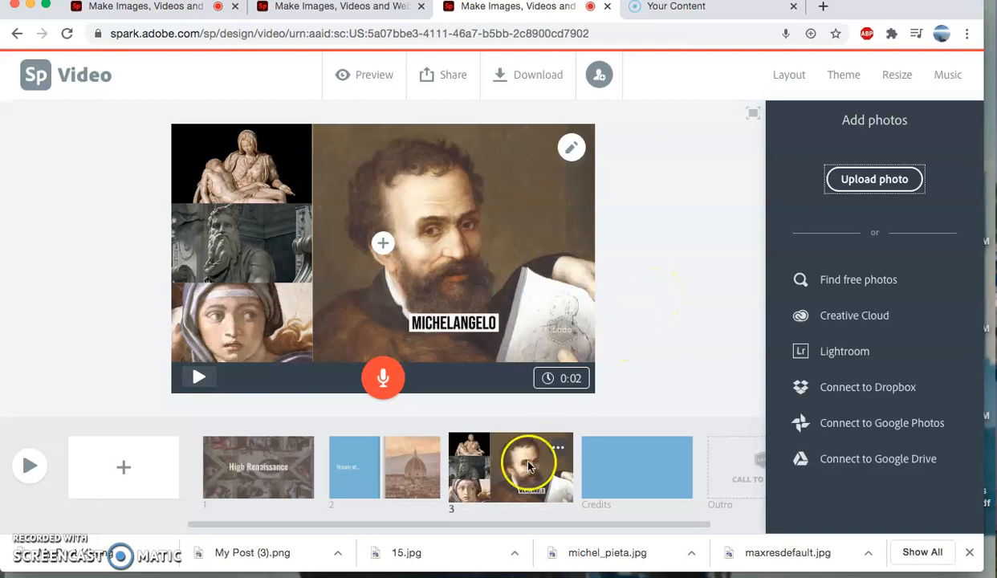
# - Duplicate the Michelangelo collage slide and select the copy as slide 4
pyautogui.click(558, 450)
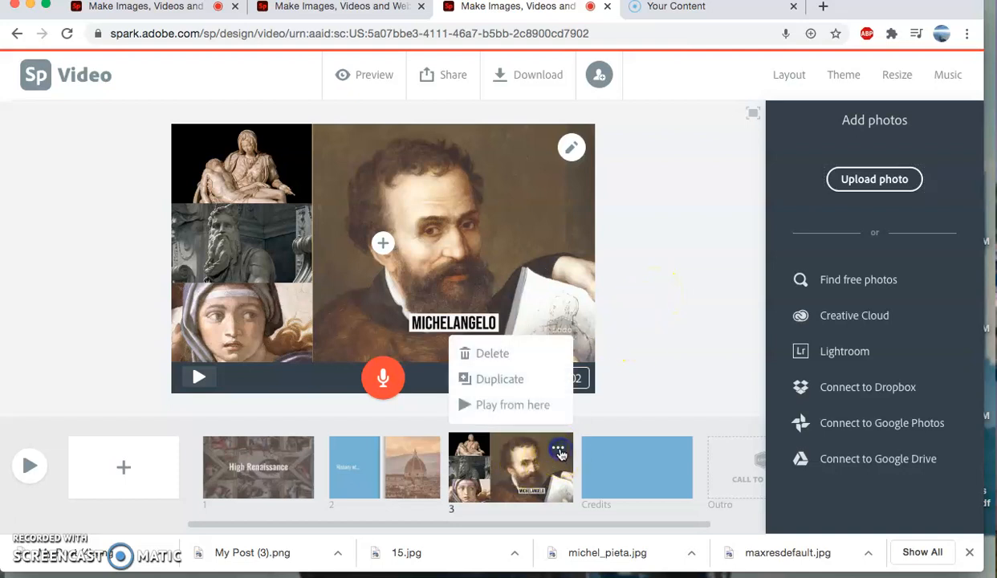
pyautogui.click(504, 383)
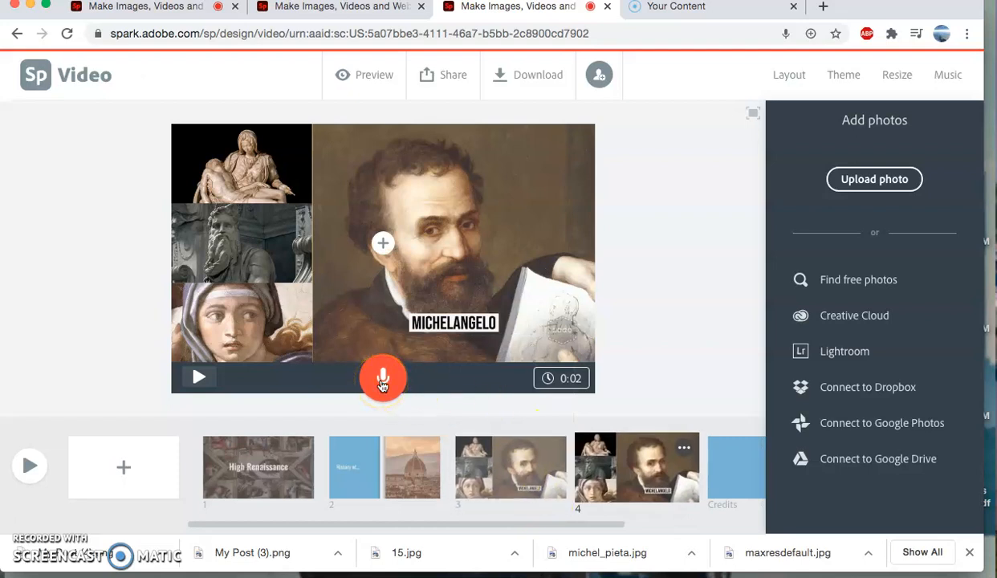
pyautogui.click(629, 477)
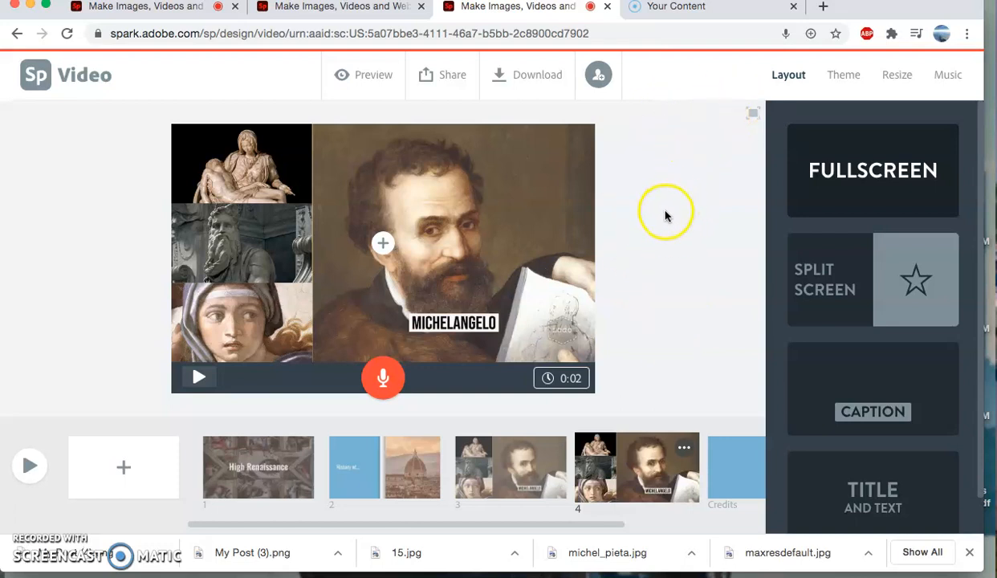
# - Start downloading the video, and cancel the download while it is being prepared
pyautogui.click(530, 74)
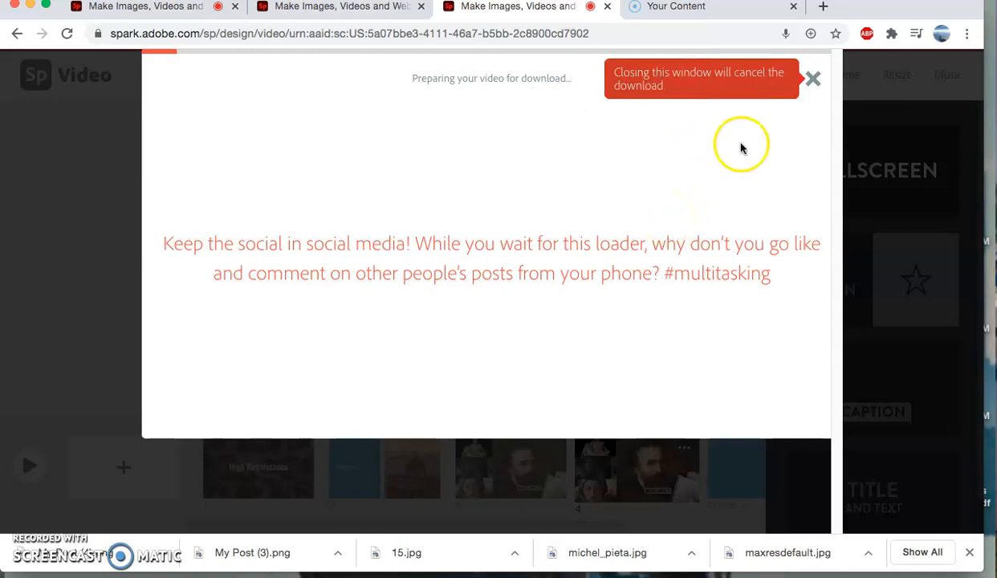
pyautogui.click(812, 78)
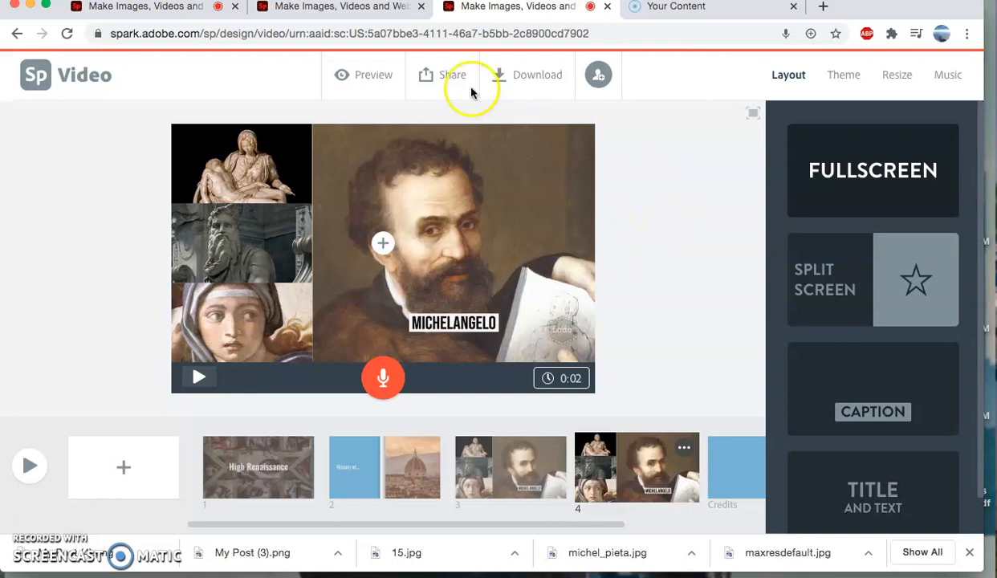
# - Review the video's publish form and the collaborator invitation dialog, closing each without creating a link or inviting anyone
pyautogui.click(437, 76)
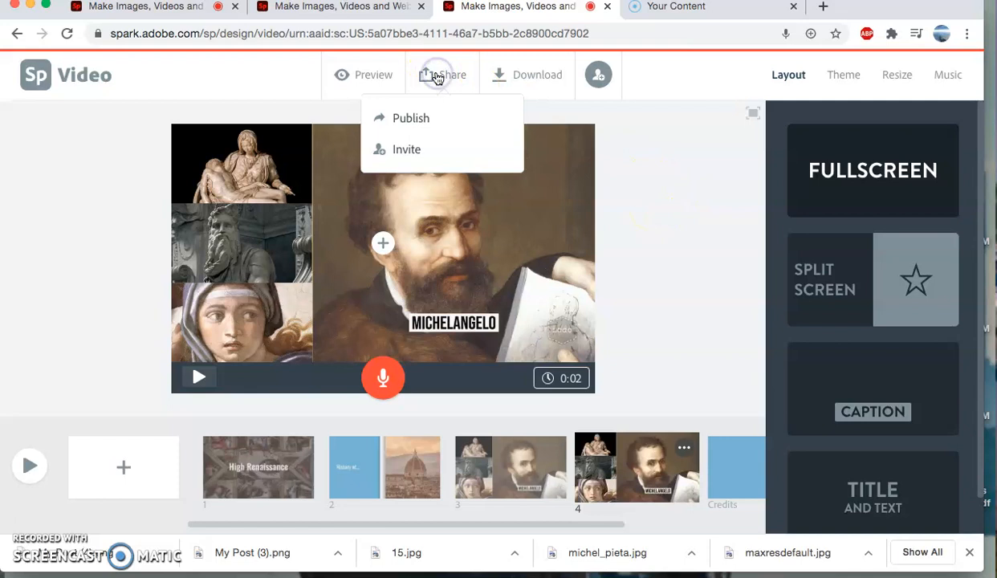
pyautogui.click(414, 120)
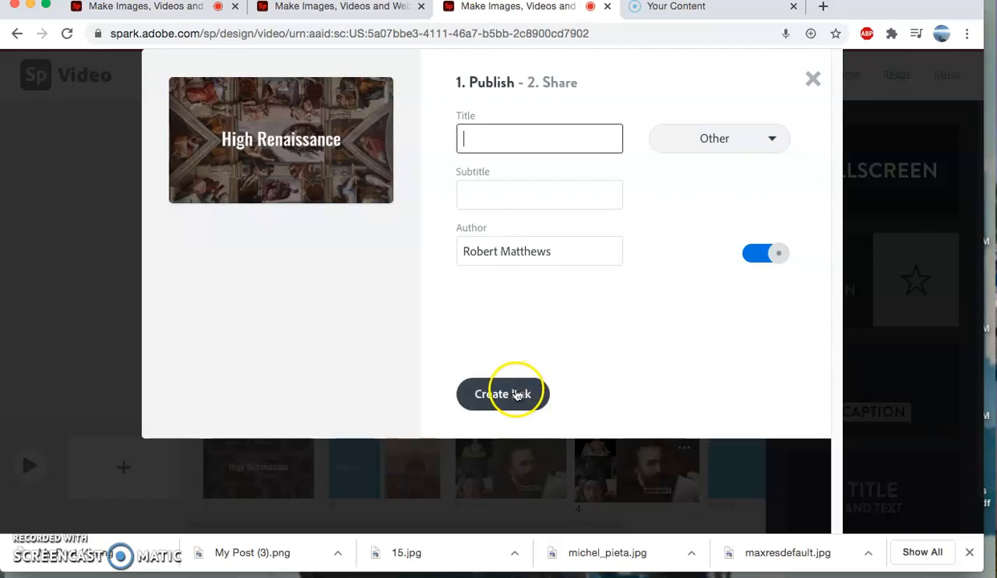
pyautogui.click(813, 79)
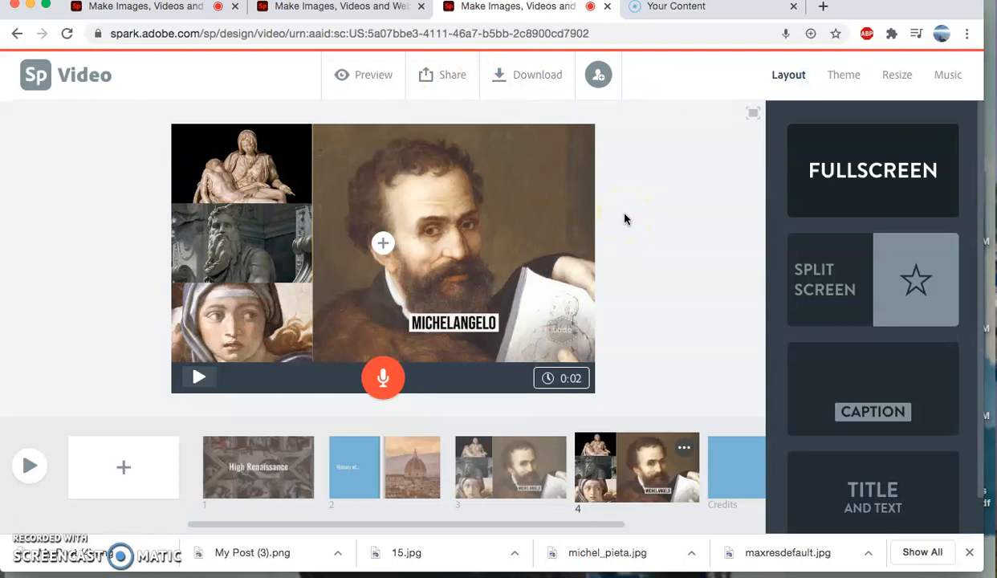
pyautogui.click(598, 74)
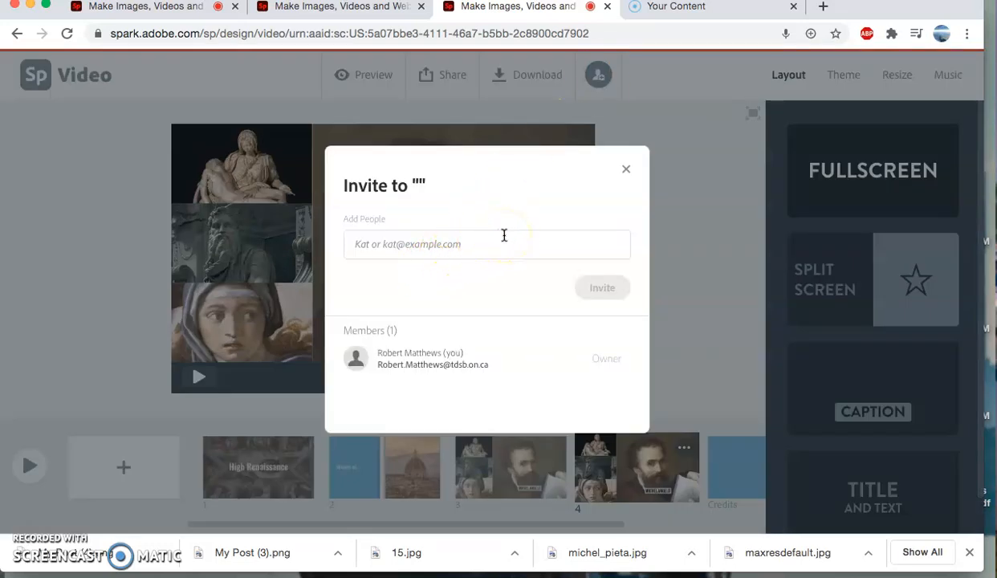
pyautogui.click(626, 169)
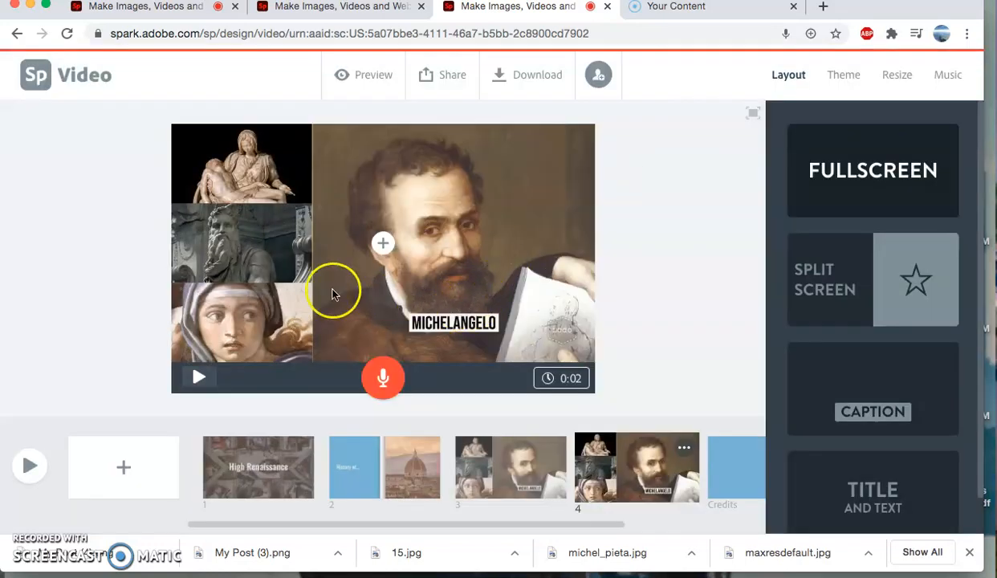